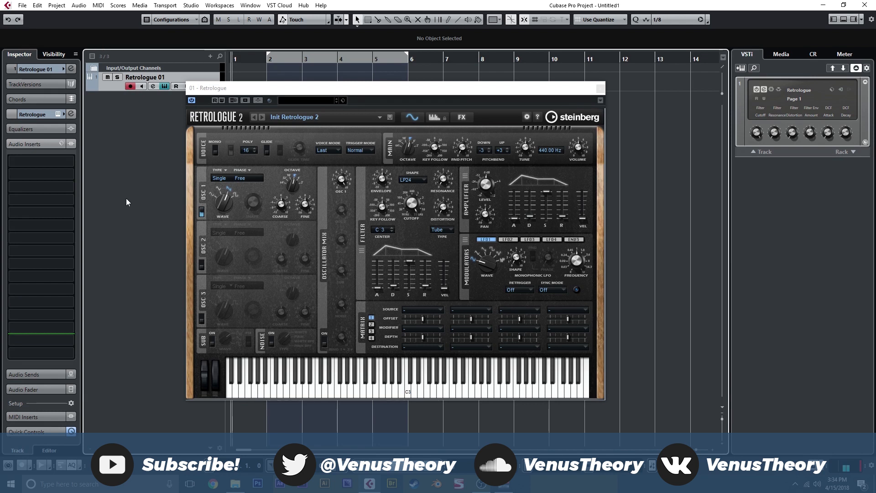
Move the Retrologue window clear of the track list and turn on Mono and Retrigger in the voice section
drag(326, 88, 349, 87)
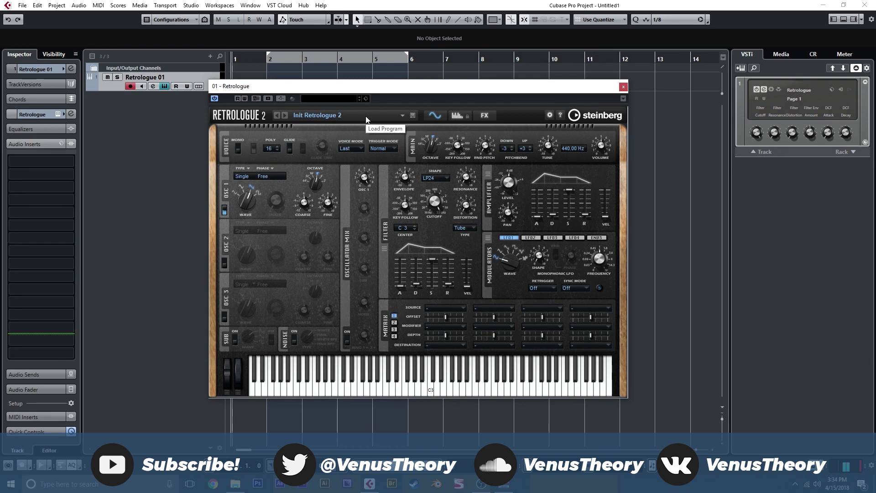
mouse_move(342, 91)
mouse_down()
mouse_move(352, 64)
mouse_move(350, 83)
mouse_up()
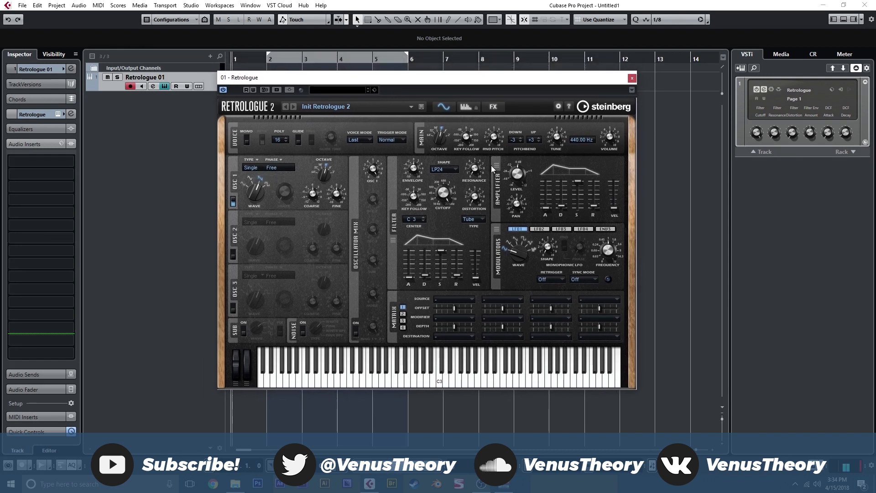
click(493, 107)
click(443, 106)
mouse_move(329, 138)
click(247, 140)
click(262, 140)
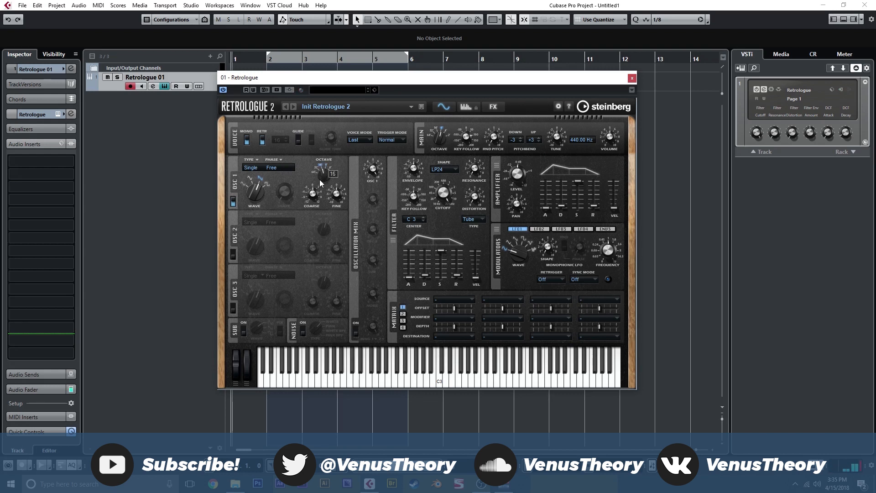
Set oscillator 1 to the Multi type with Random Phase and 4 voices, and adjust its detune
click(251, 169)
click(266, 218)
drag(305, 163, 305, 141)
click(270, 168)
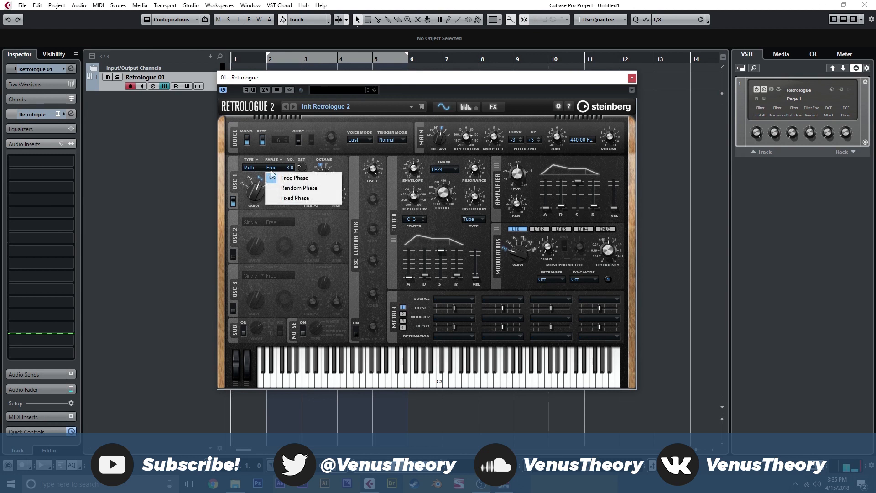
click(292, 189)
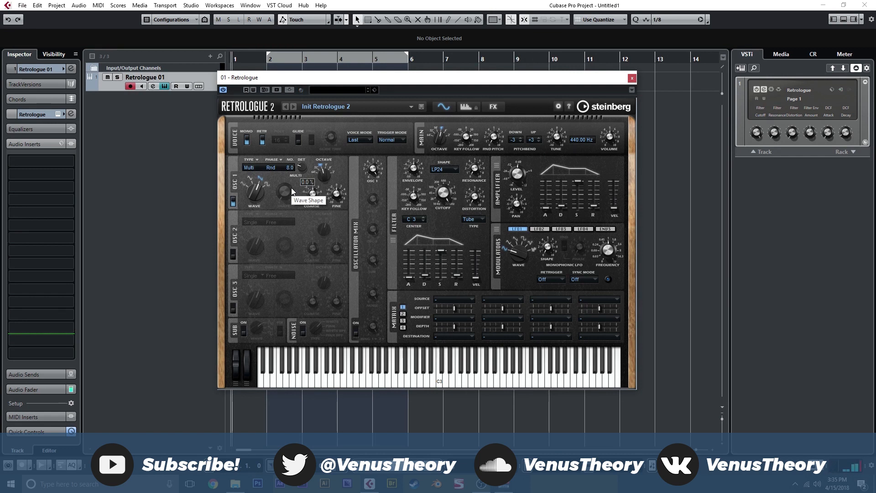
double_click(291, 168)
text(4)
key(Return)
mouse_move(297, 170)
Enable glide with a glide time of 259 ms and set the trigger mode to Legato
click(297, 142)
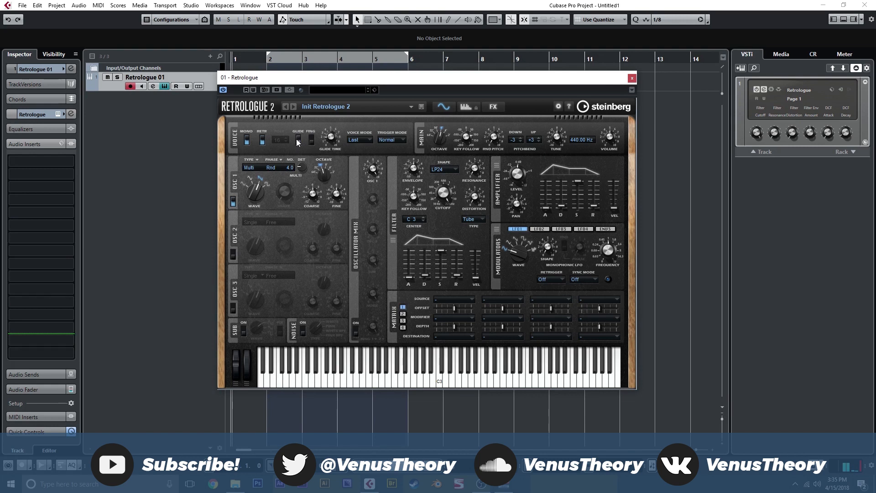
mouse_move(326, 133)
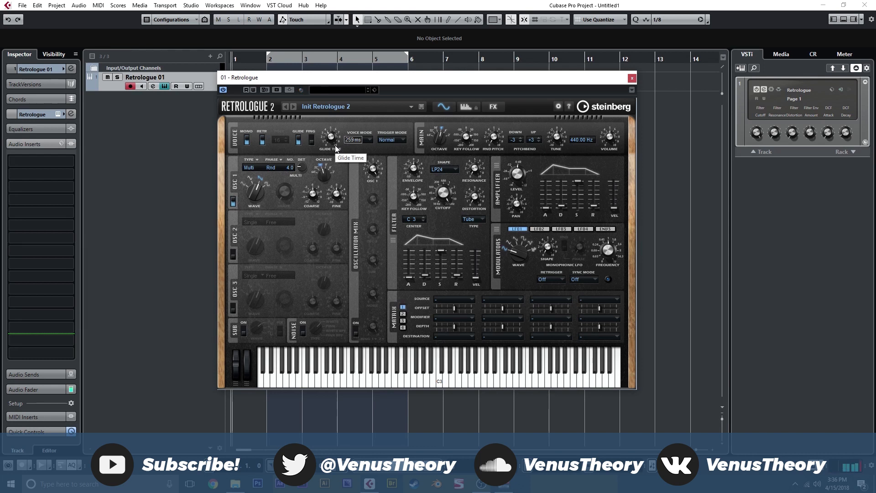
click(383, 141)
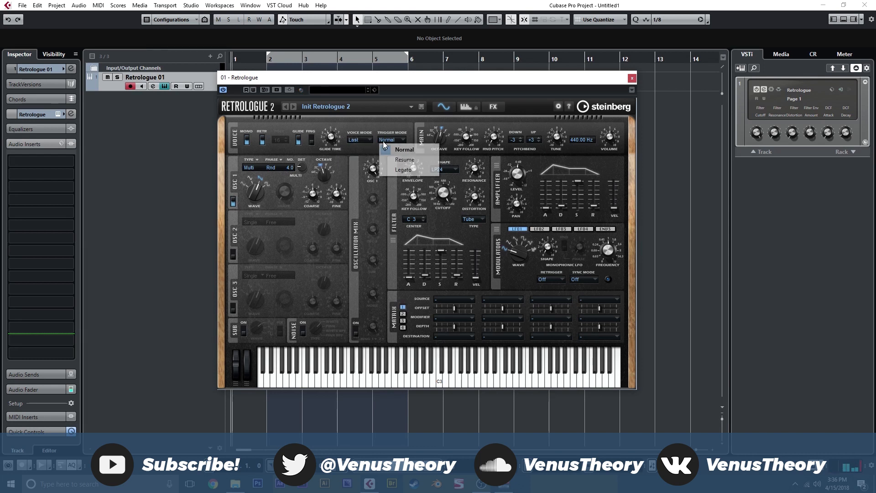
click(401, 169)
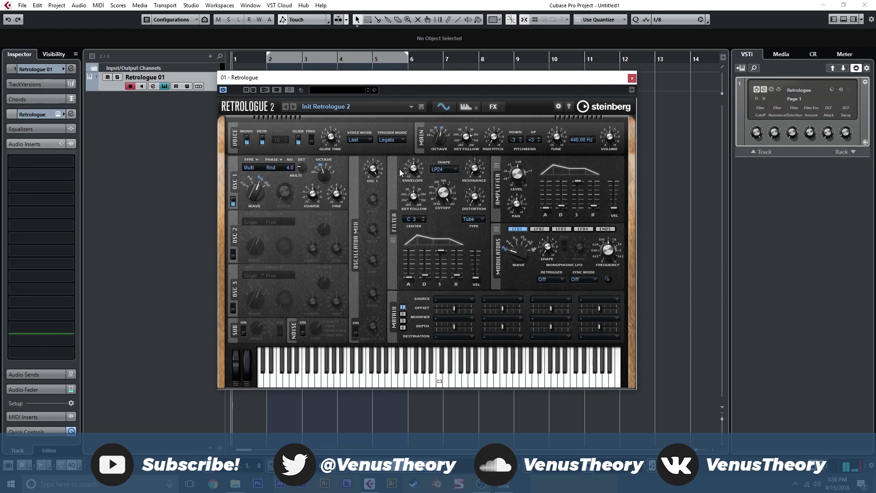
Turn on oscillator 2, adjust its shape, and set it to the Multi type with 3 voices
drag(477, 196, 477, 193)
click(233, 253)
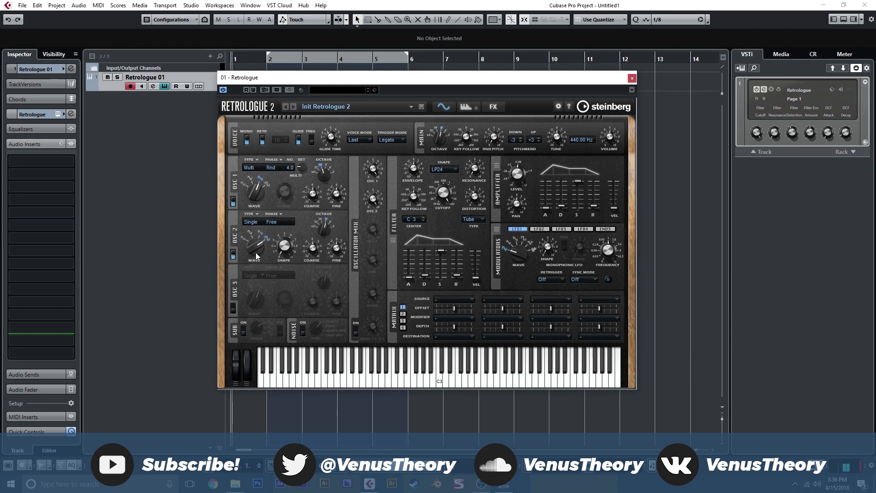
drag(294, 245, 289, 245)
click(251, 222)
click(266, 271)
text(3)
key(Return)
Route LFO 1 to Osc 2 Level in the first modulation matrix slot at depth 32.5, and adjust the LFO frequency
click(463, 297)
click(454, 147)
click(457, 337)
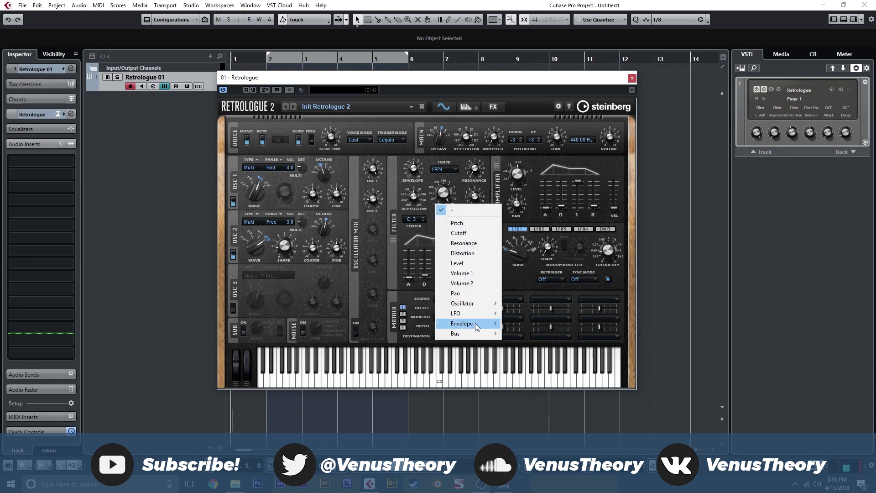
mouse_move(477, 304)
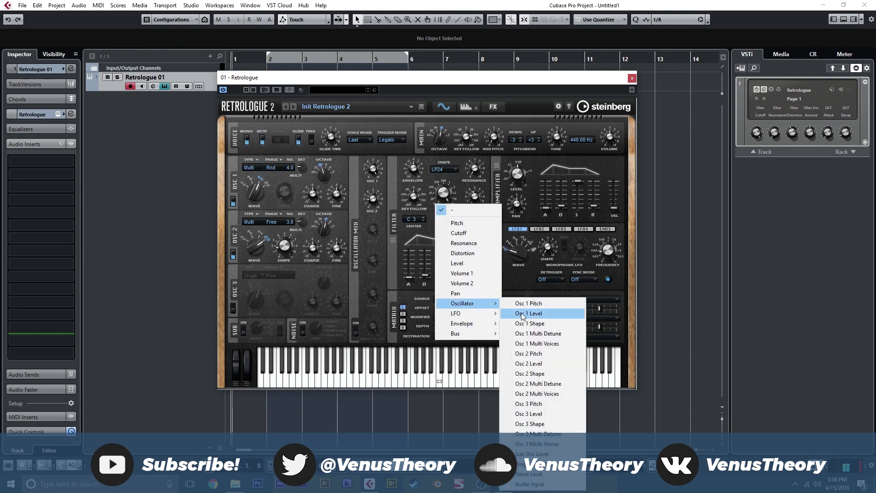
click(555, 366)
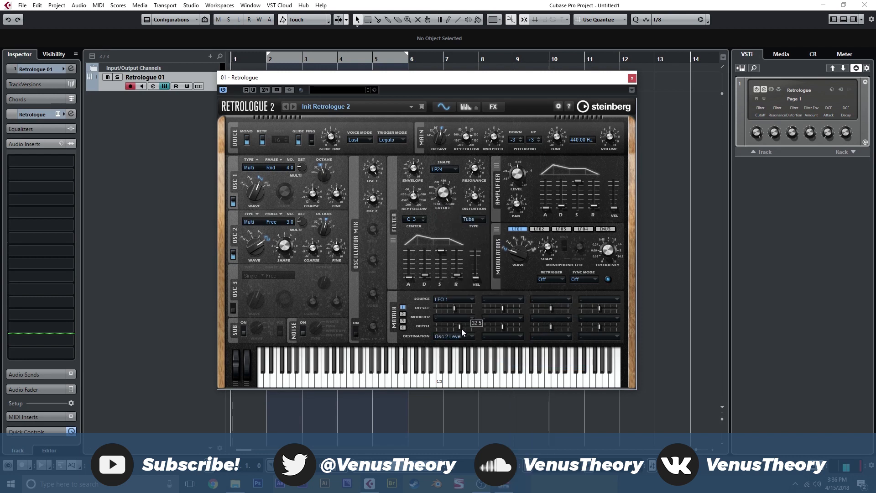
drag(615, 253, 614, 252)
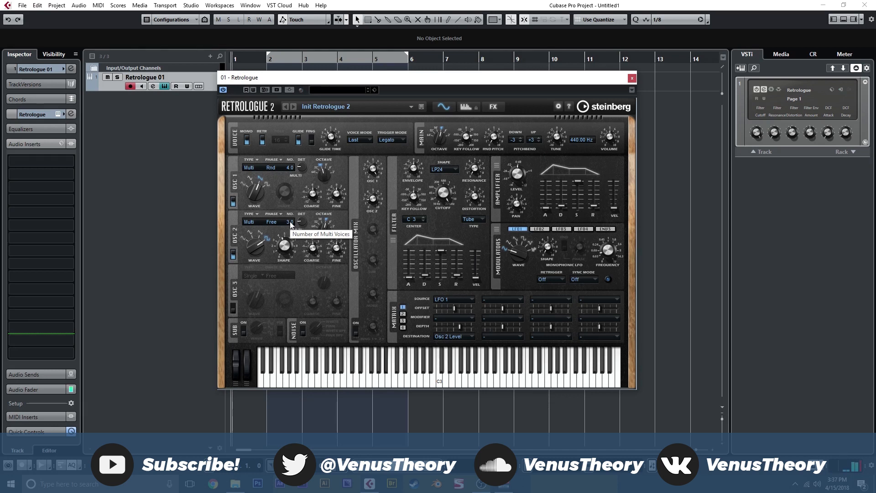
Adjust oscillator 2's octave, try the filter cutoff, and start CC learning for the cutoff
drag(324, 225, 324, 230)
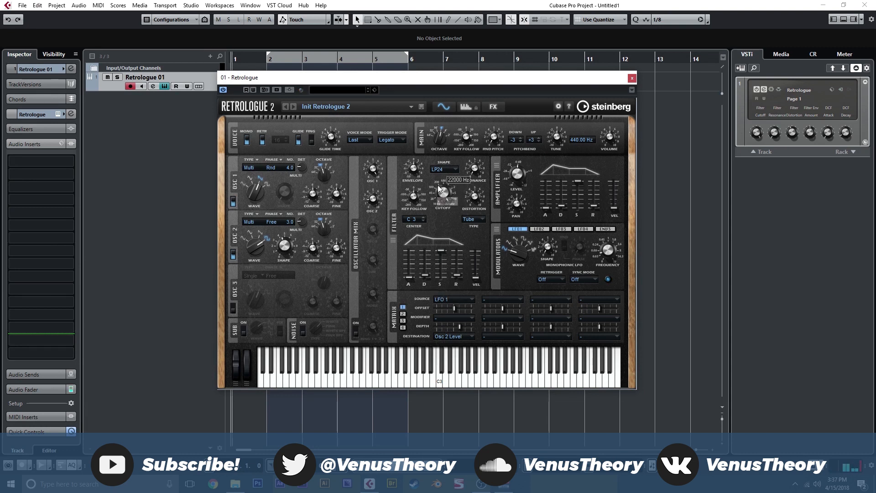
drag(439, 186, 451, 156)
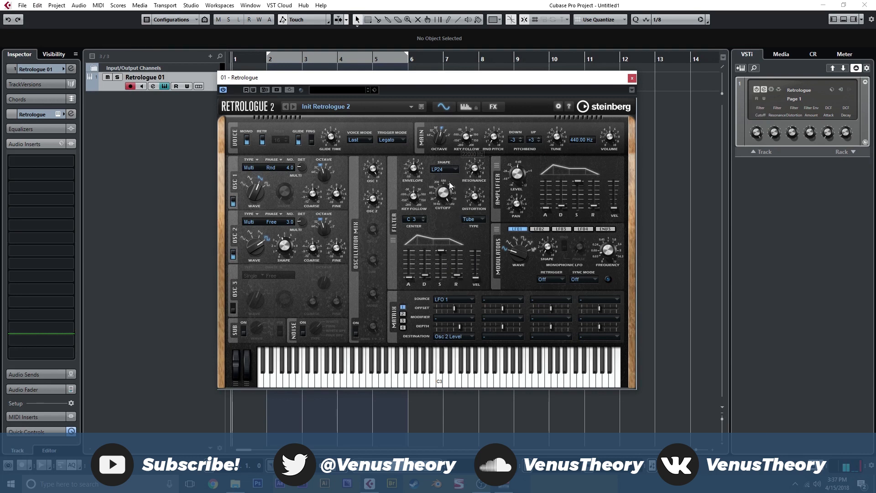
drag(450, 195, 471, 208)
right_click(441, 194)
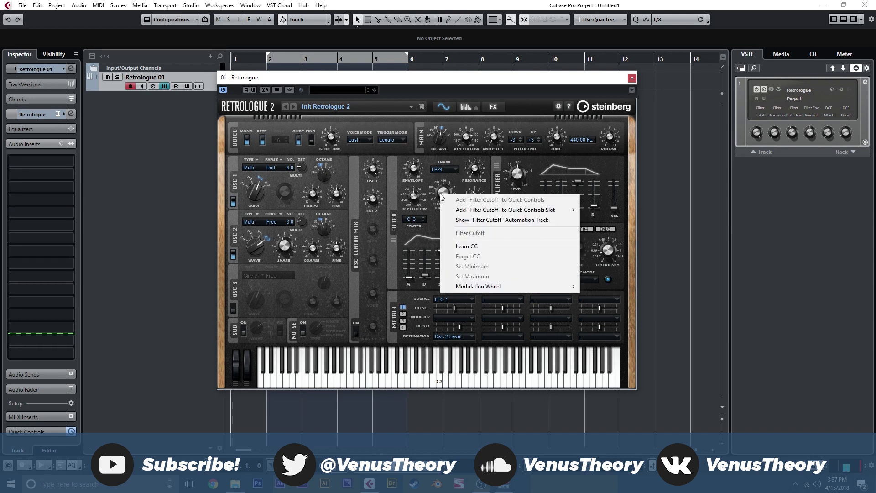
click(466, 247)
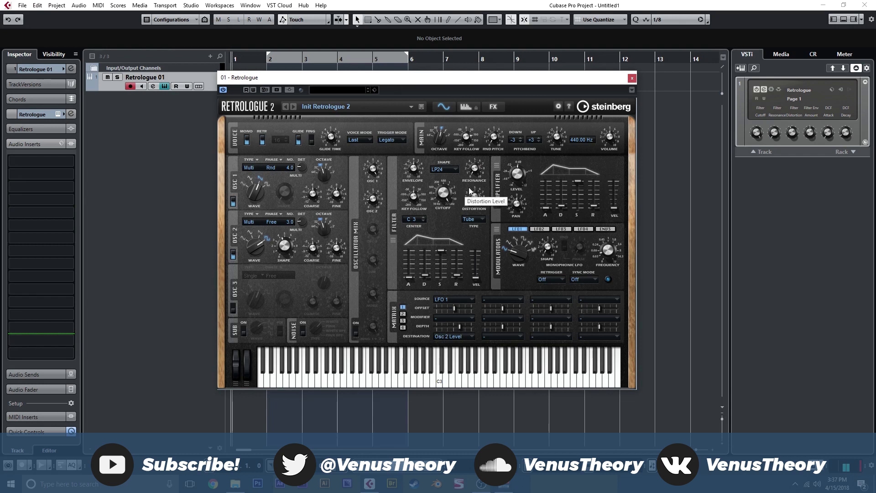
Raise the attack and release of the amplifier envelope
mouse_move(546, 208)
mouse_down()
mouse_move(595, 196)
mouse_move(548, 207)
mouse_up()
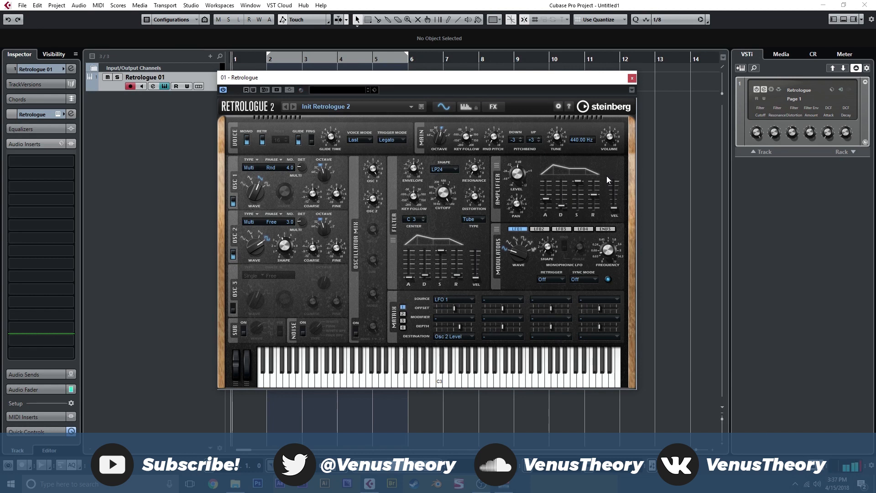
drag(547, 199, 595, 201)
drag(596, 200, 595, 197)
Set the filter shape to BP12, start CC learning for the cutoff, and sweep the cutoff down to its low range
click(437, 170)
click(451, 208)
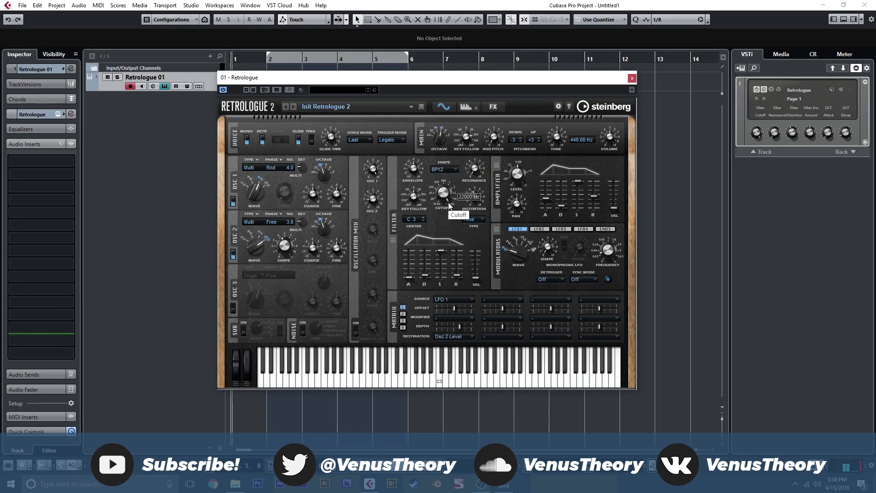
right_click(450, 205)
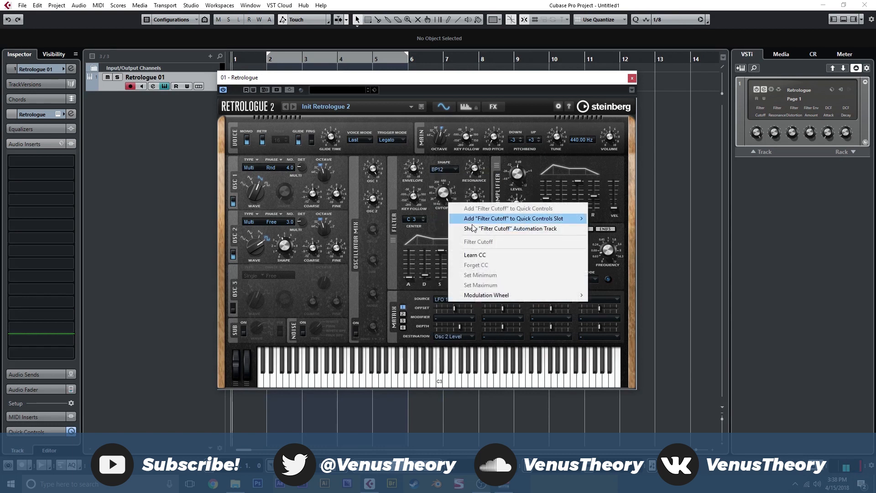
click(483, 256)
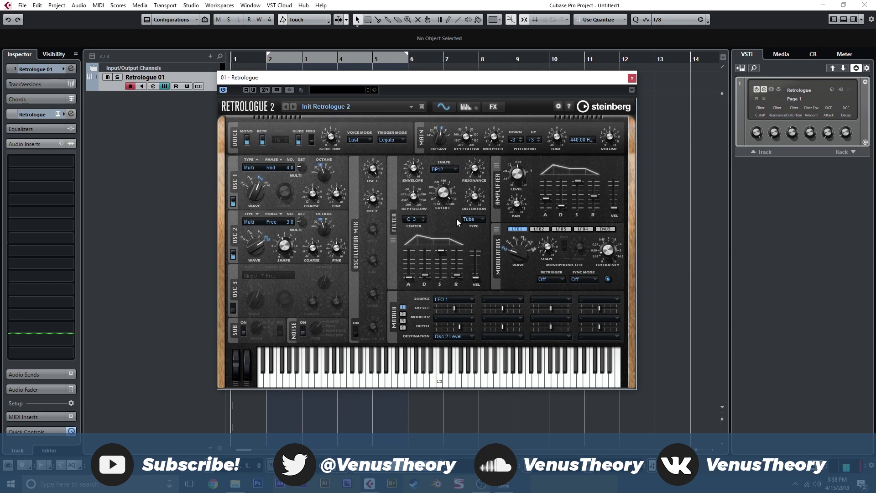
mouse_move(445, 199)
scroll(445, 199, down, 3)
scroll(446, 199, down, 3)
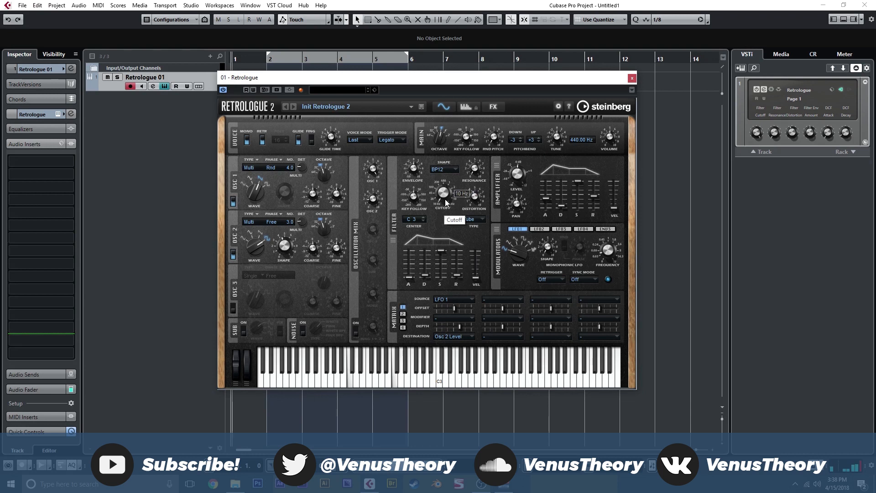
scroll(445, 199, down, 3)
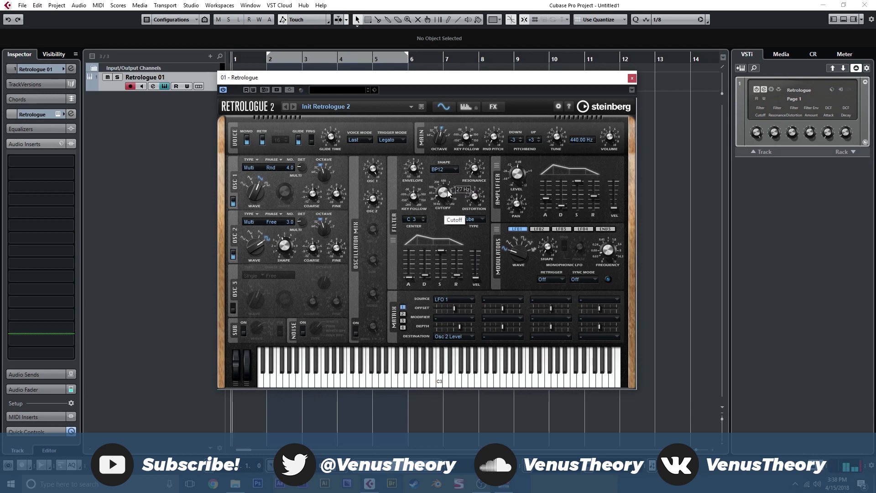
Try the BR12 filter shape while sweeping the cutoff, and return the shape to BP12
click(450, 173)
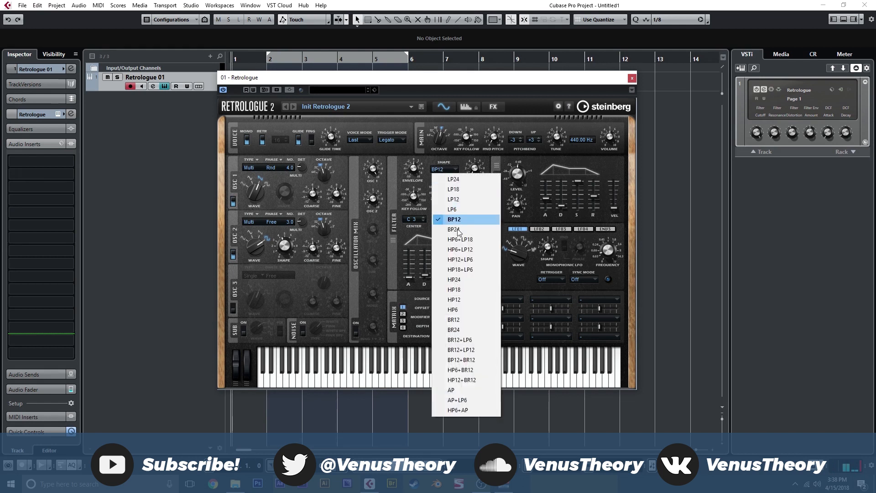
click(466, 319)
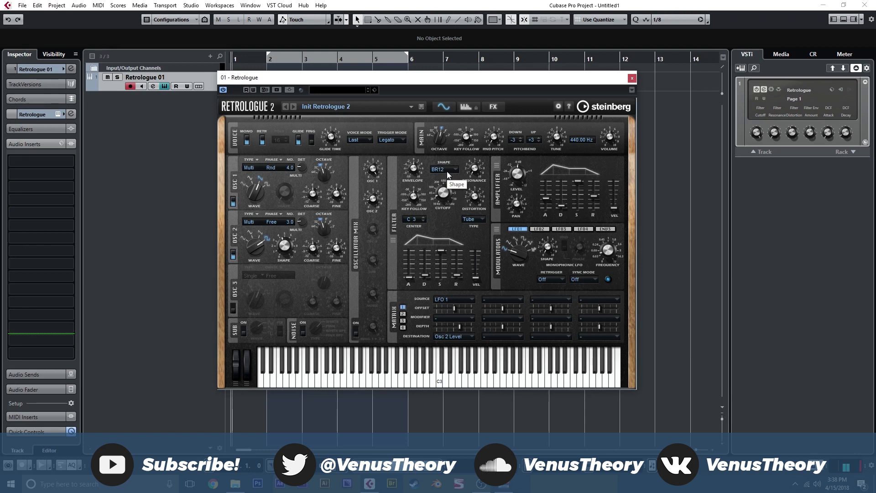
mouse_move(443, 193)
mouse_down()
mouse_move(445, 135)
mouse_move(441, 193)
mouse_up()
scroll(443, 194, down, 10)
scroll(442, 200, up, 10)
scroll(443, 199, down, 9)
scroll(443, 200, up, 15)
click(446, 170)
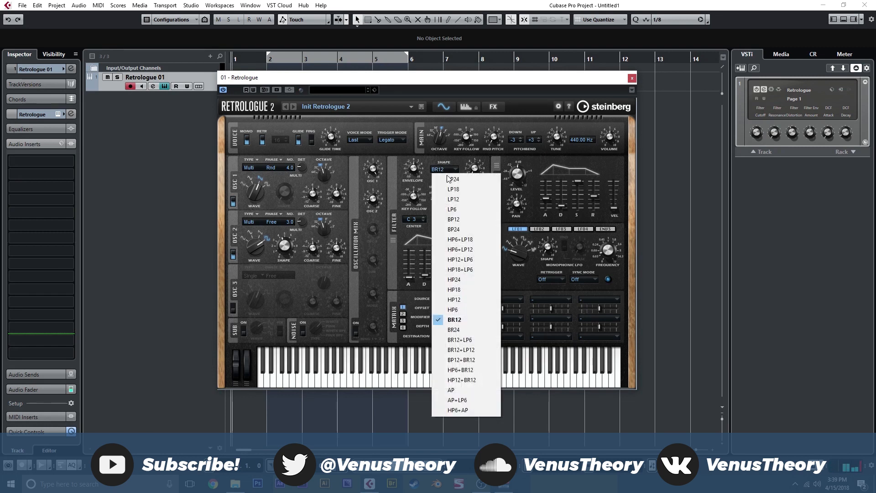
click(465, 223)
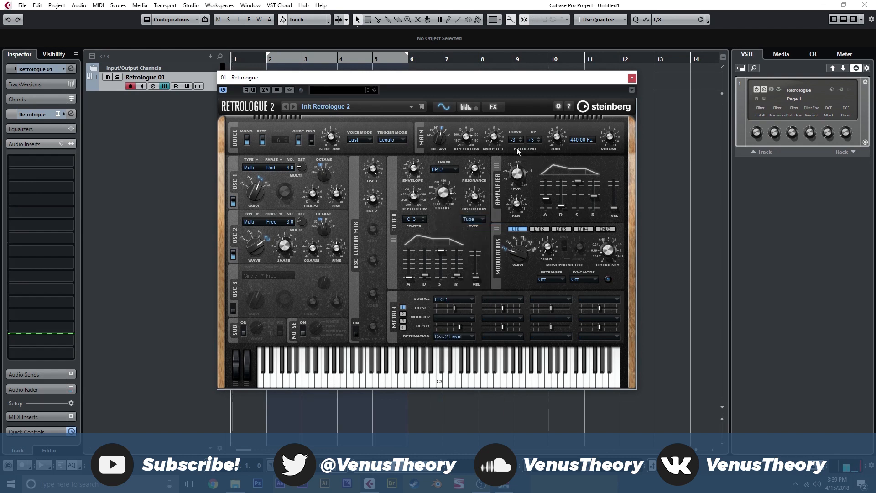
Close the Retrologue instrument window
click(633, 79)
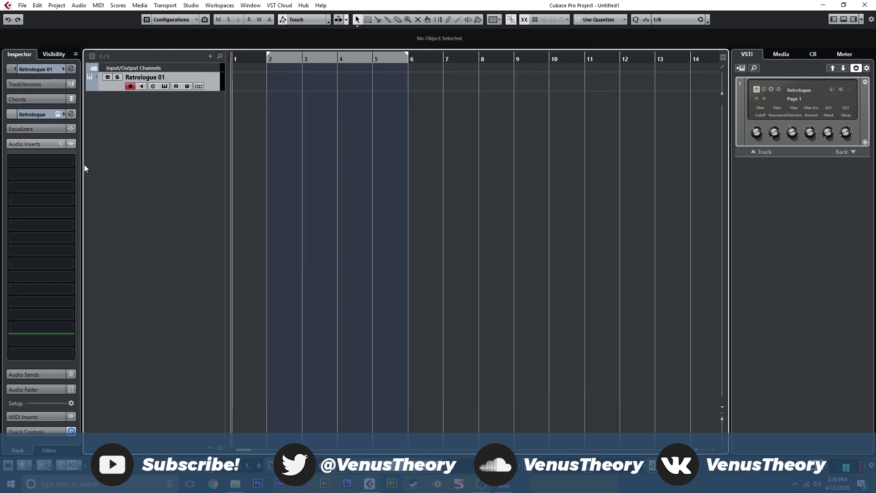
click(165, 87)
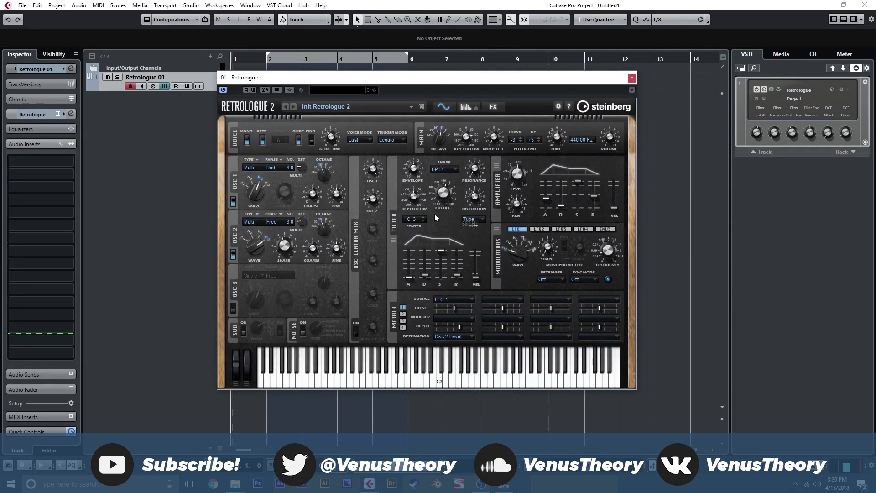
click(633, 80)
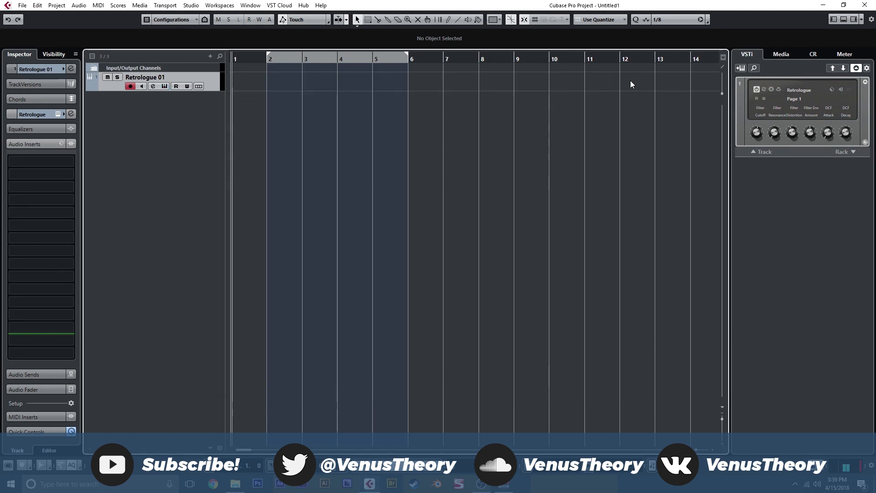
Insert a Chorus in the track's first audio insert slot with tempo sync off, Rate at 0.27 and Mix at 39
click(66, 165)
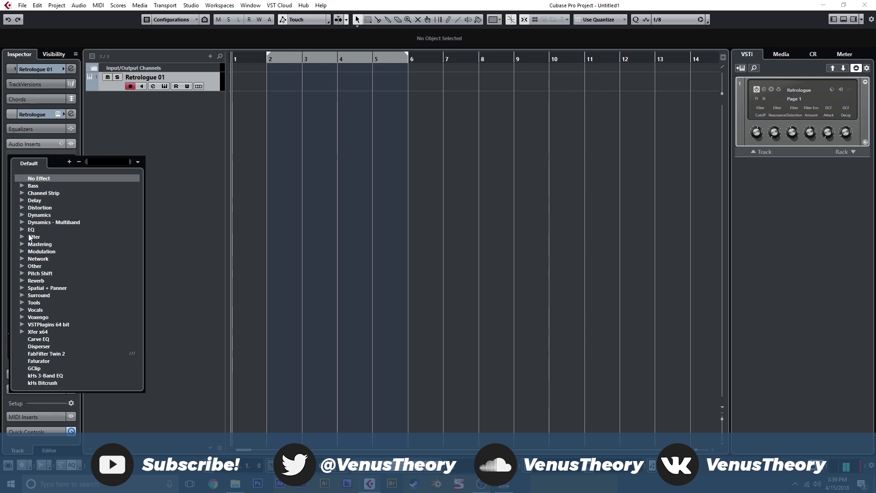
click(24, 253)
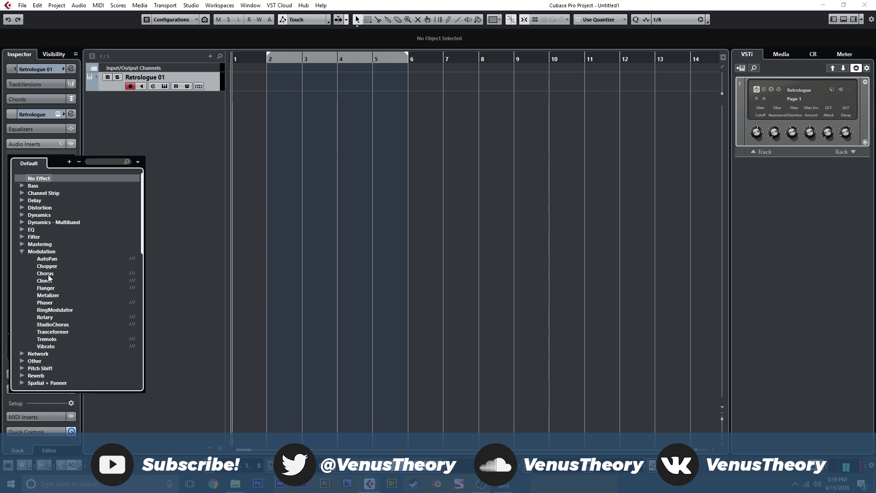
click(46, 267)
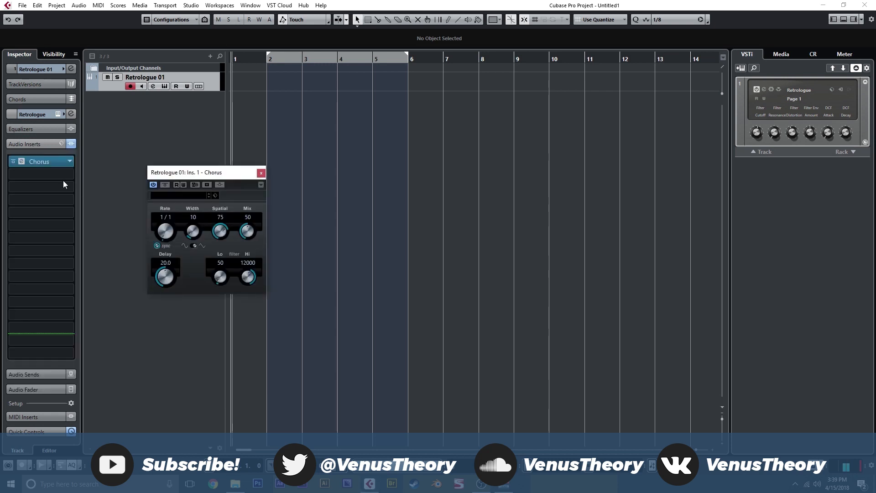
click(157, 246)
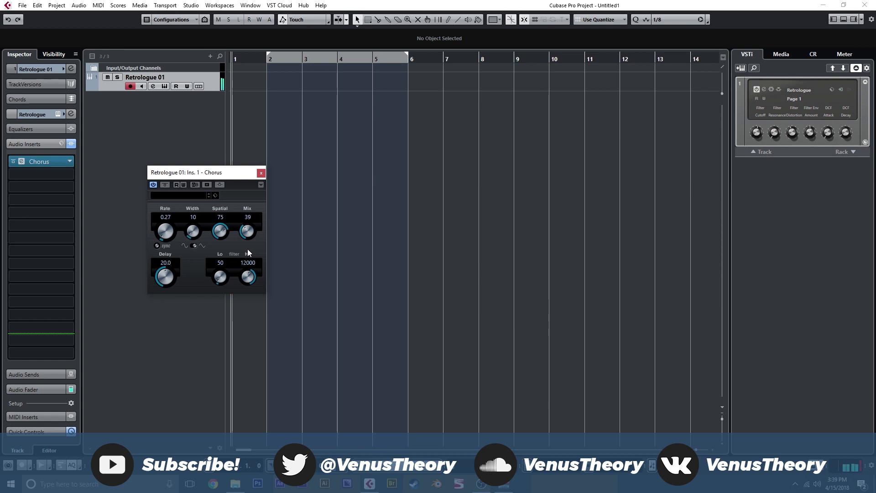
Compare the Chorus bypassed and active, set its Rate to 0.82, Width to 29 and Spatial to 100, and close its window
click(164, 187)
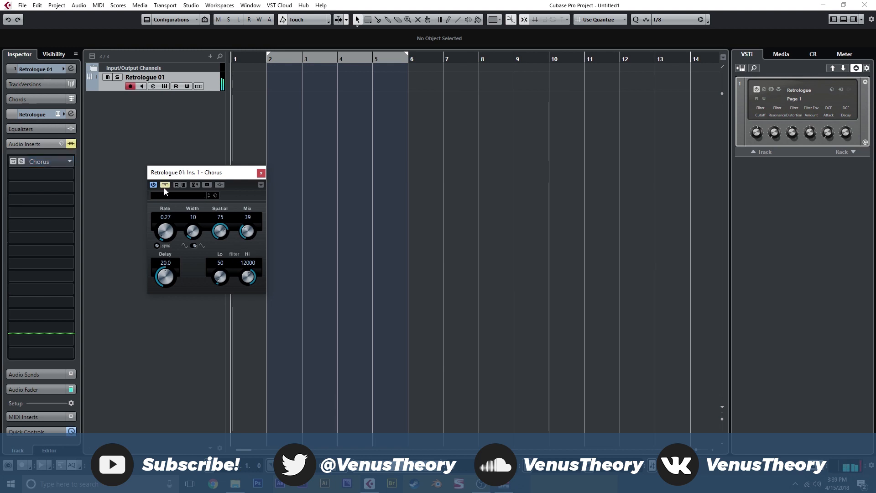
click(165, 187)
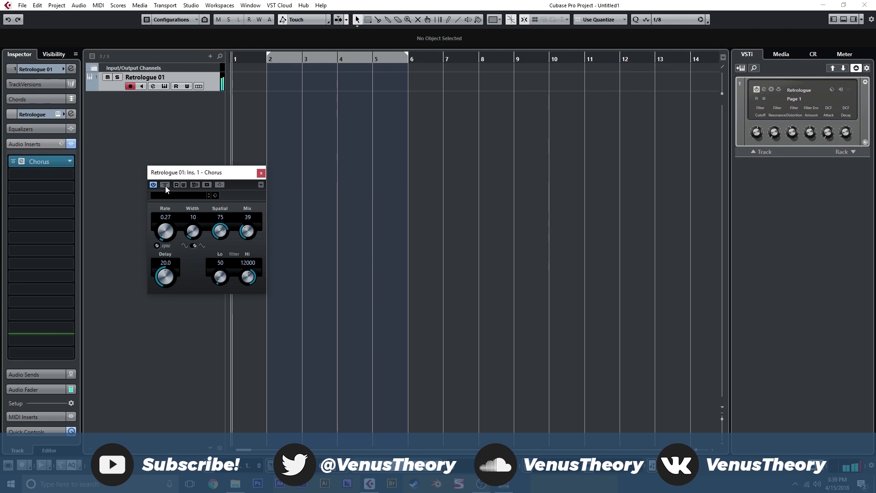
drag(190, 231, 219, 229)
drag(170, 234, 173, 229)
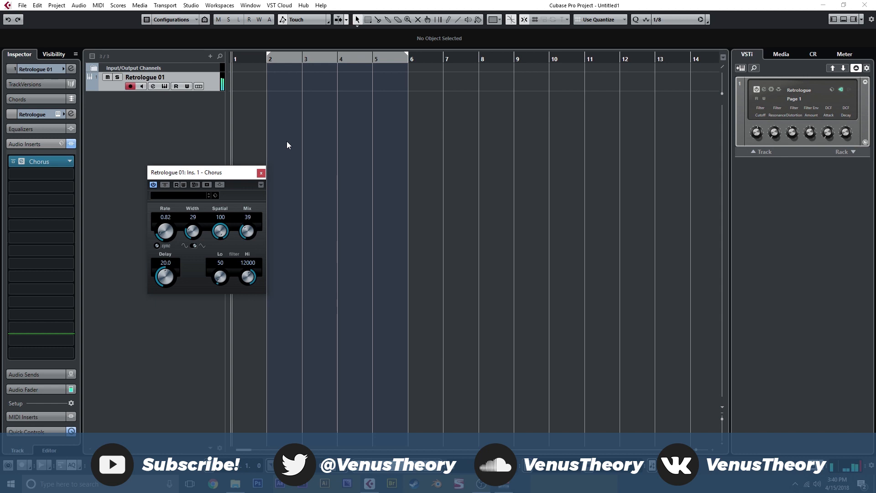
click(262, 173)
Insert a Phaser in the second slot with tempo sync off, Rate 0.4, Width 33, Feedback 41 and Mix 21
click(67, 177)
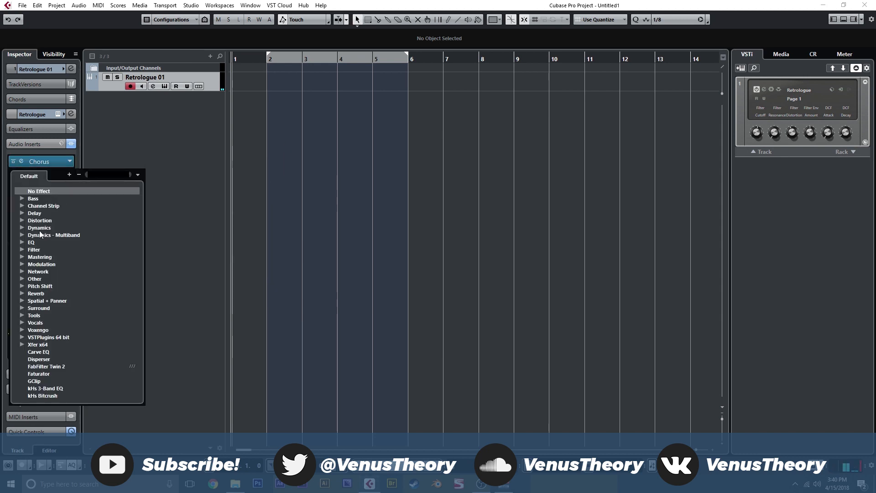
click(23, 262)
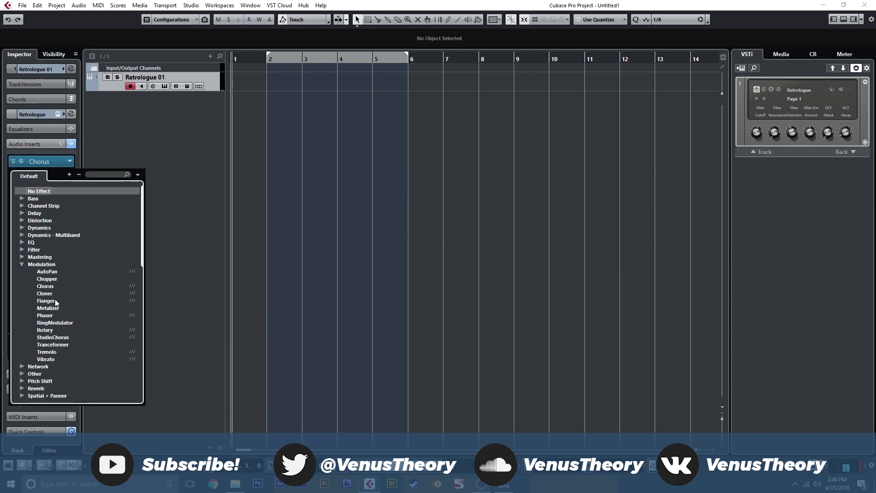
click(54, 318)
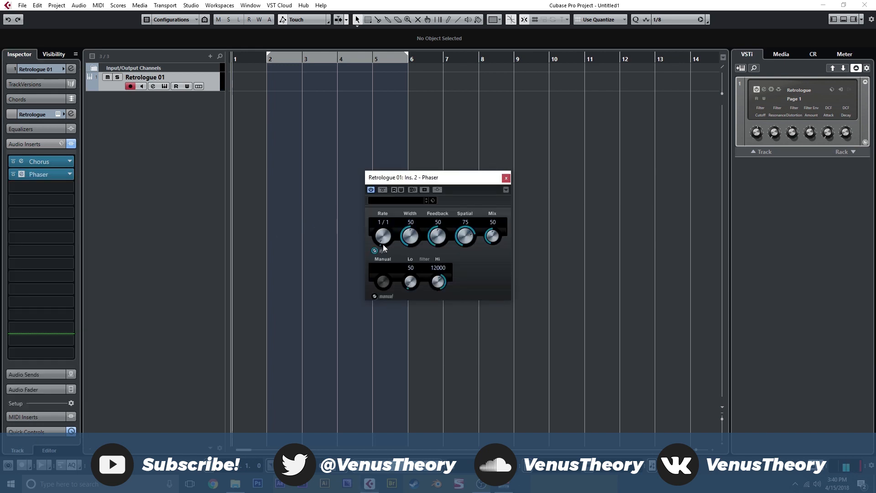
drag(487, 247, 487, 267)
drag(409, 243, 434, 250)
drag(487, 242, 488, 245)
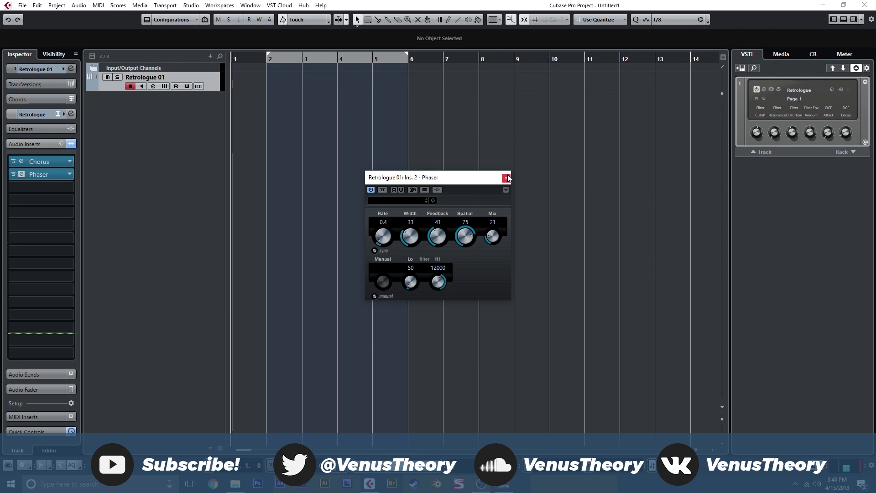
click(507, 177)
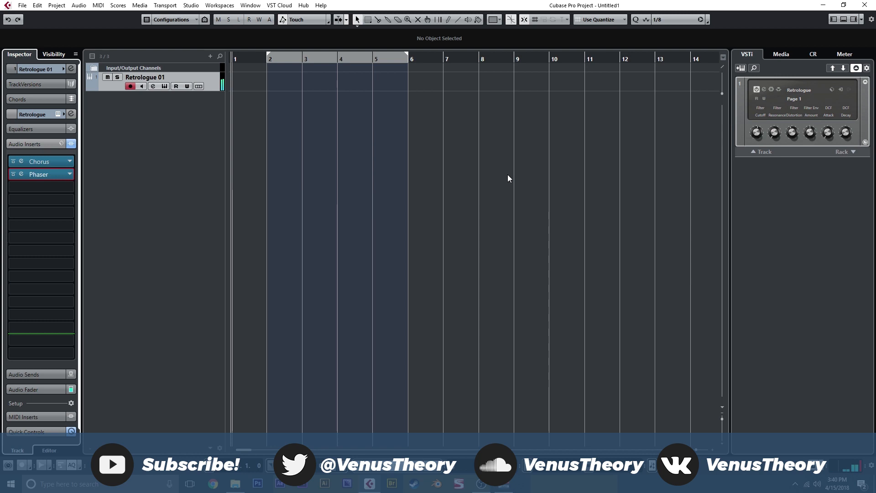
Soften the Phaser by setting its Width to 14, Feedback to 22 and Spatial to 40
click(22, 174)
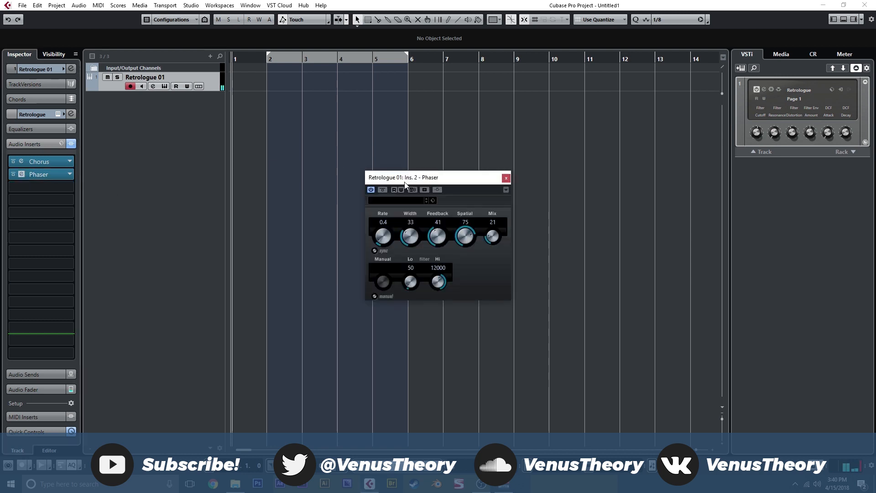
drag(466, 253, 466, 269)
drag(411, 237, 410, 256)
click(506, 178)
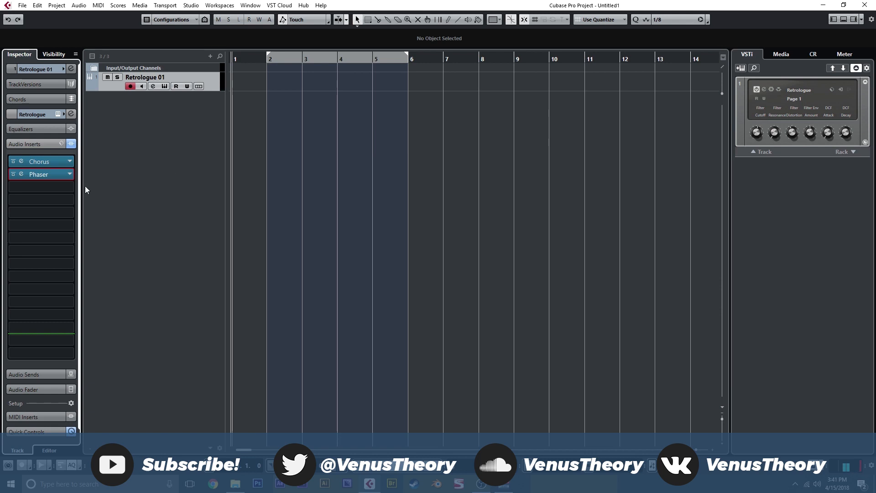
Insert kHs Filter in the third audio insert slot, set it to the Notch shape, and raise its cutoff slightly
click(68, 187)
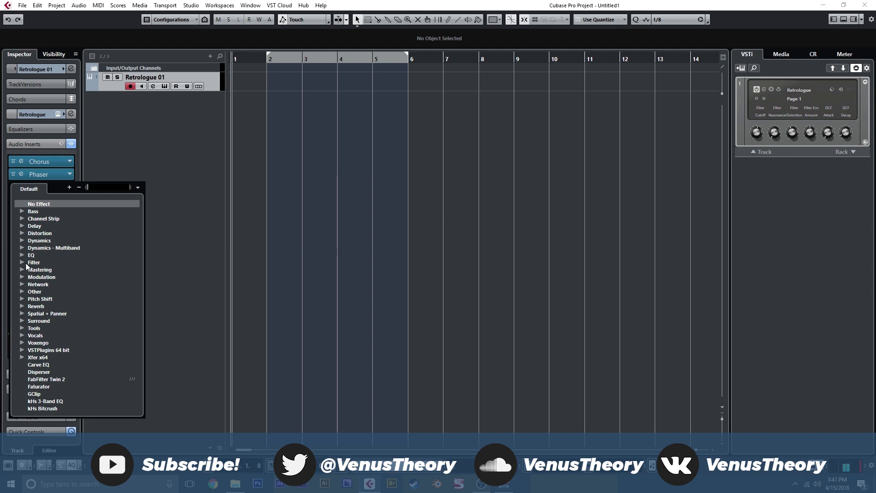
scroll(32, 283, down, 6)
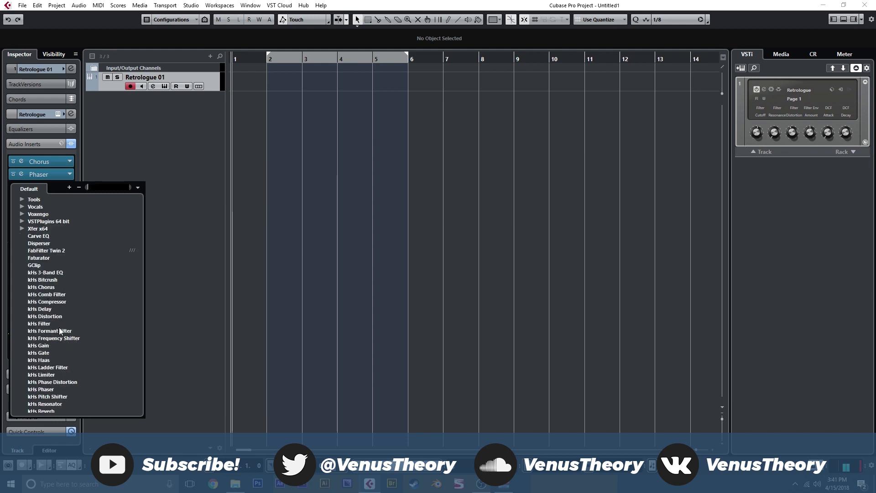
click(38, 323)
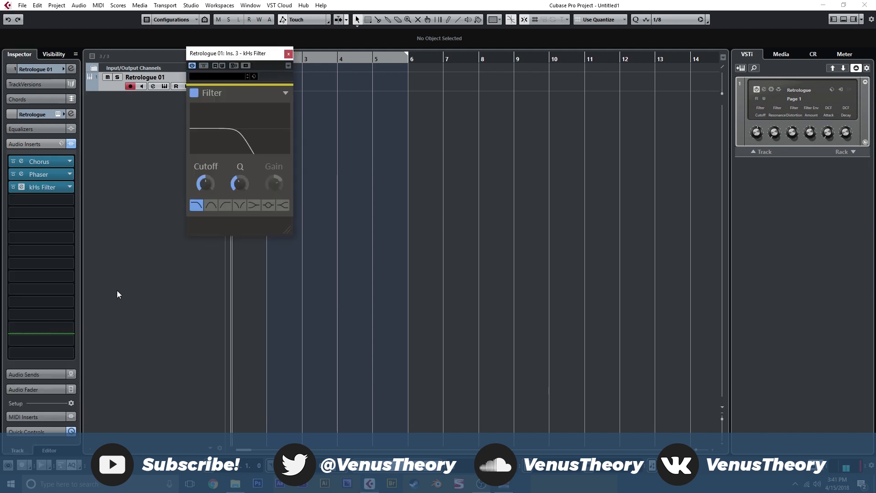
click(240, 206)
drag(206, 183, 205, 173)
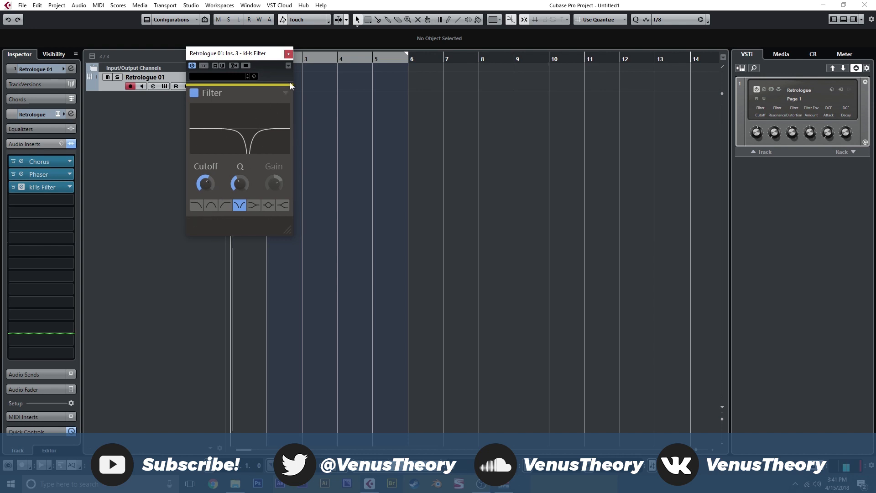
Create an automation lane for the kHs Filter cutoff by write-enabling the plug-in, turn writing off, and make the lane taller
click(222, 66)
click(208, 181)
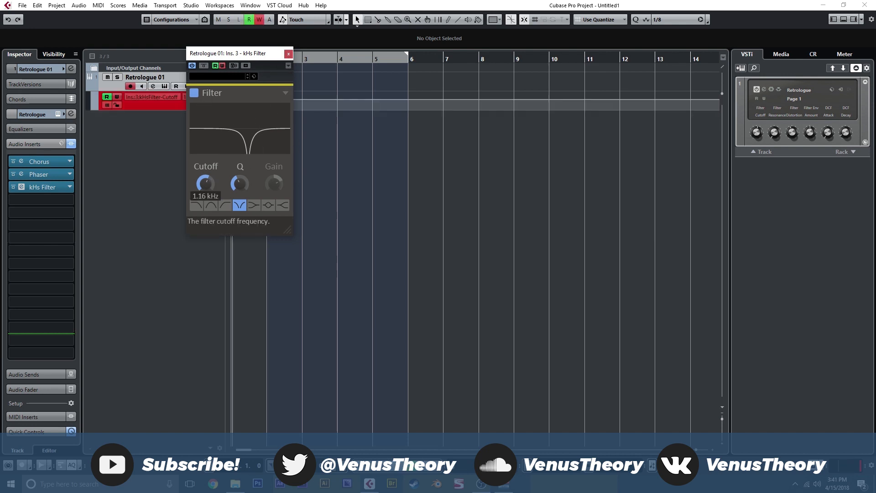
click(288, 54)
click(117, 98)
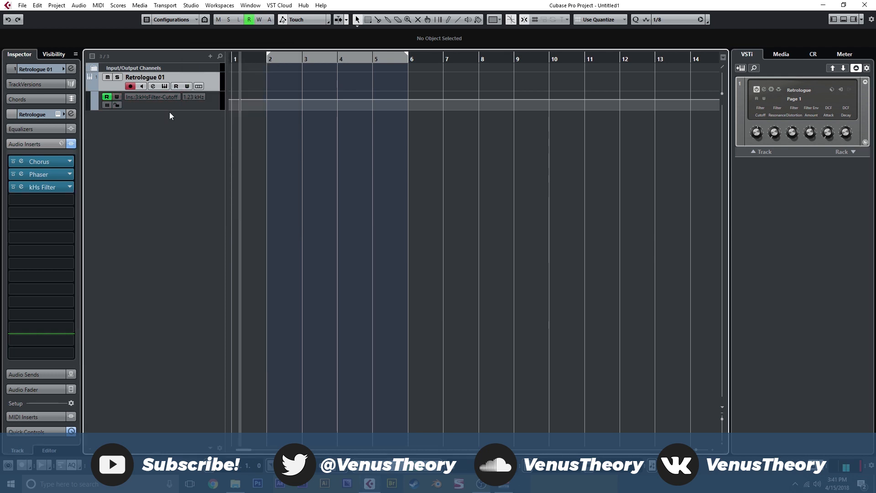
drag(170, 110, 179, 201)
Draw rising and falling cutoff automation across bars 1 to 6, ending at 53.85 near 6.3.3, and play it with cycle on
drag(275, 137, 297, 166)
click(337, 130)
drag(366, 124, 368, 188)
drag(399, 100, 430, 142)
key(KP_Divide)
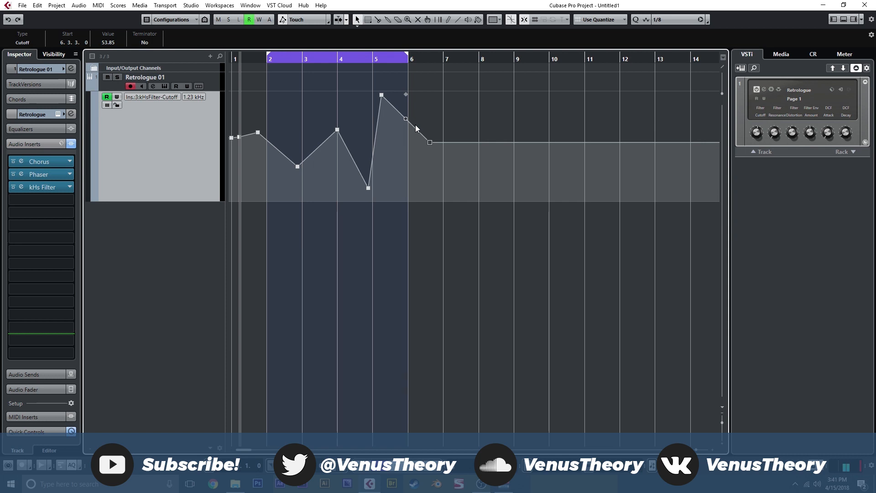
key(space)
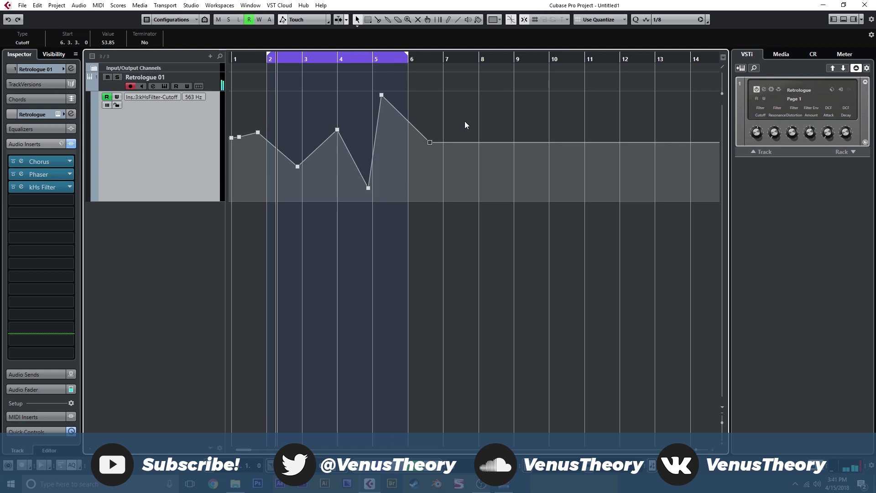
Insert kHs Distortion in the fourth audio insert slot and move it ahead of kHs Filter in the chain
click(65, 207)
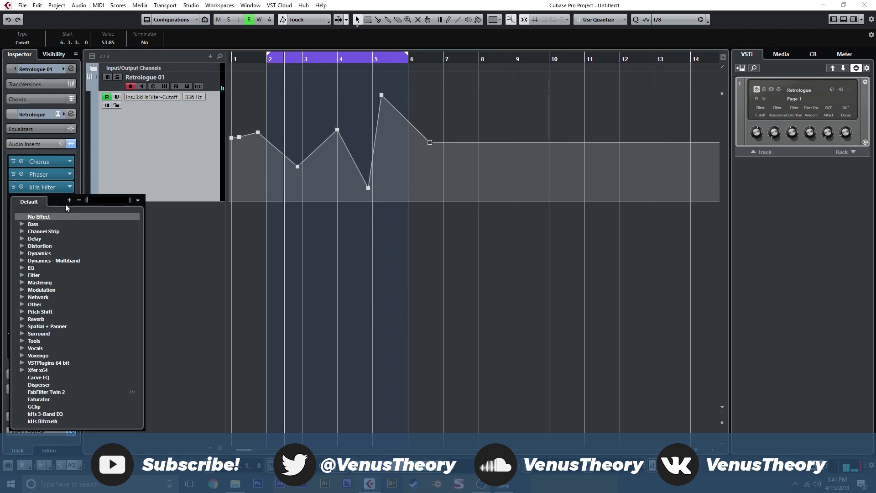
scroll(21, 253, down, 4)
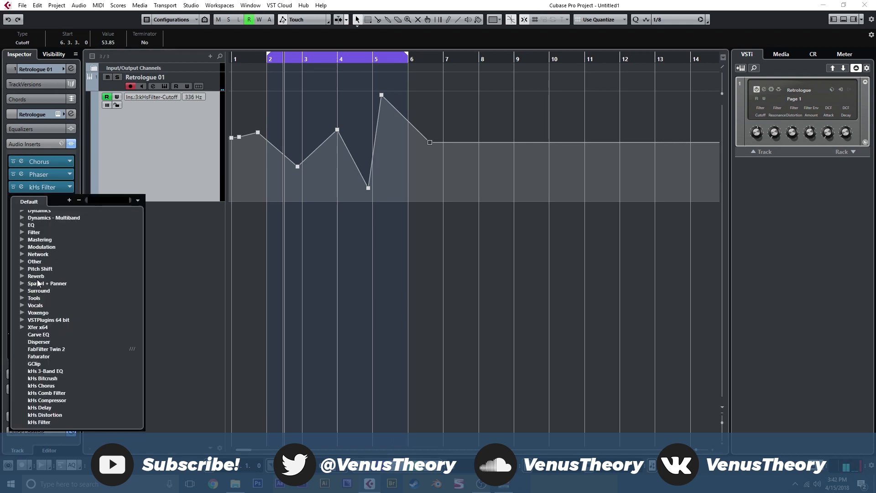
click(64, 371)
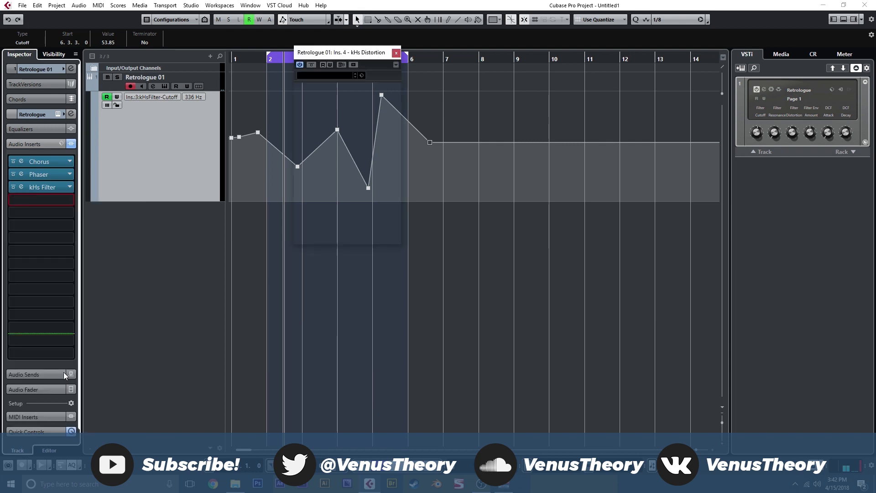
mouse_move(56, 199)
mouse_down()
mouse_move(54, 172)
mouse_move(54, 182)
mouse_up()
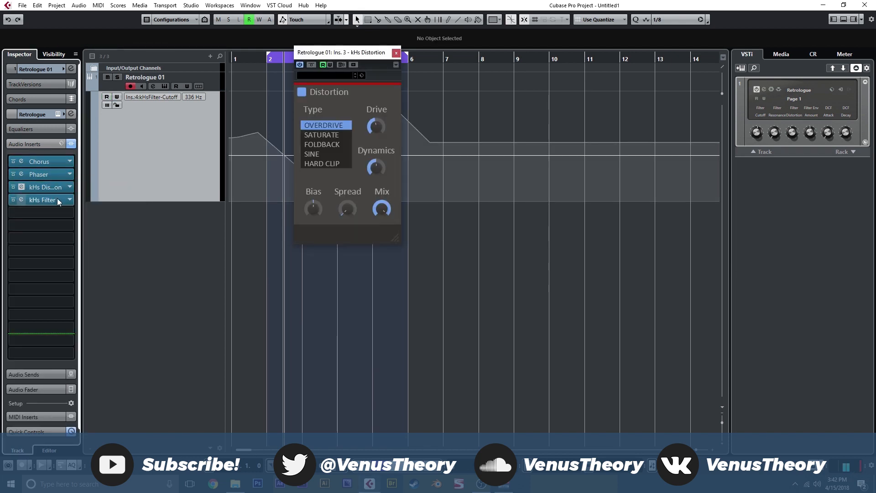
Set the kHs Distortion type to SATURATE, lower its Drive slightly, and reduce its Mix to roughly two thirds
click(329, 135)
drag(377, 128, 377, 134)
drag(379, 208, 378, 227)
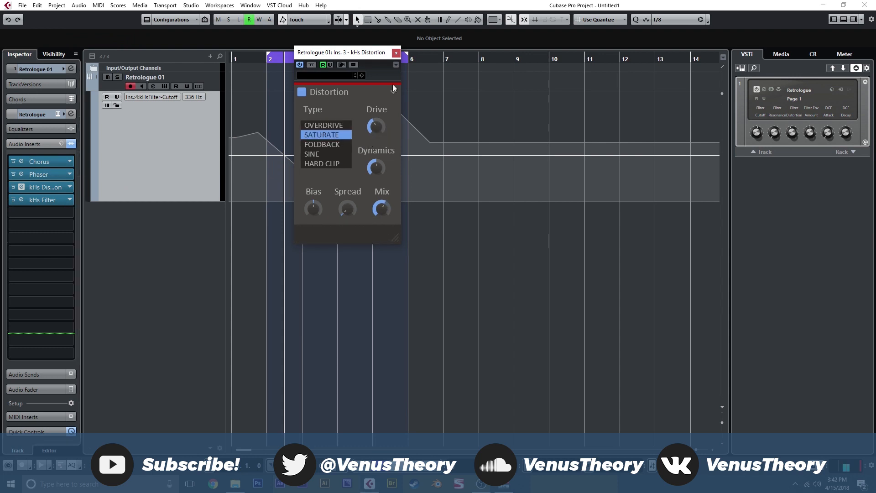
click(397, 53)
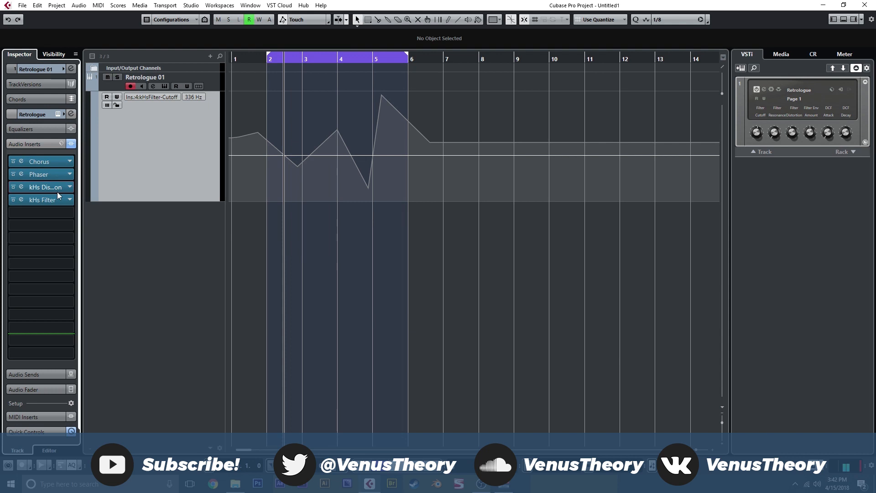
Enable automation reading for kHs Filter and play the project from bar 1
click(22, 200)
click(216, 65)
click(289, 54)
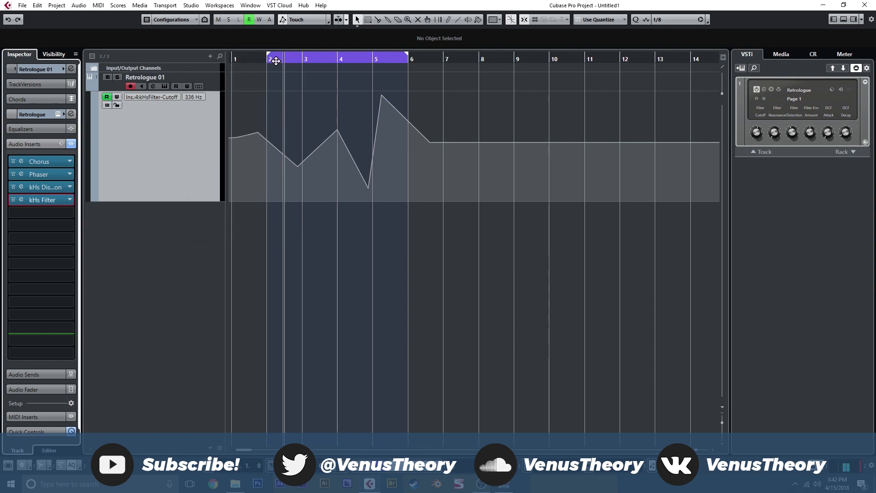
click(230, 56)
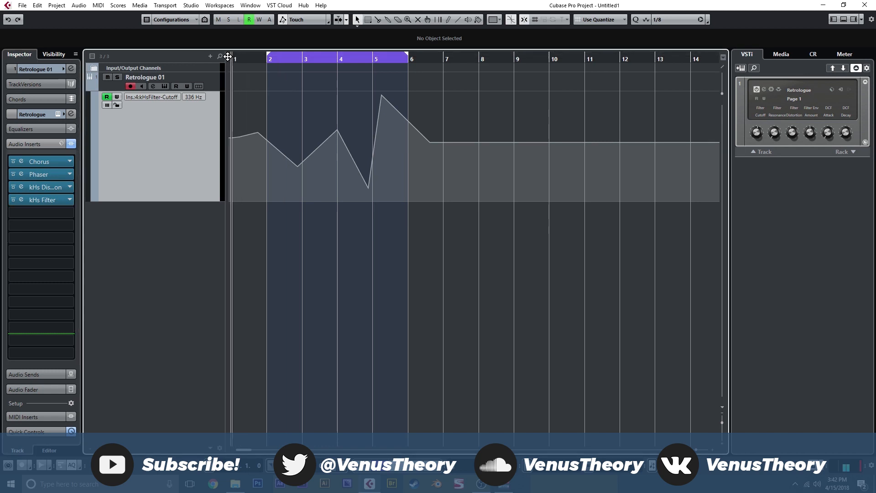
key(space)
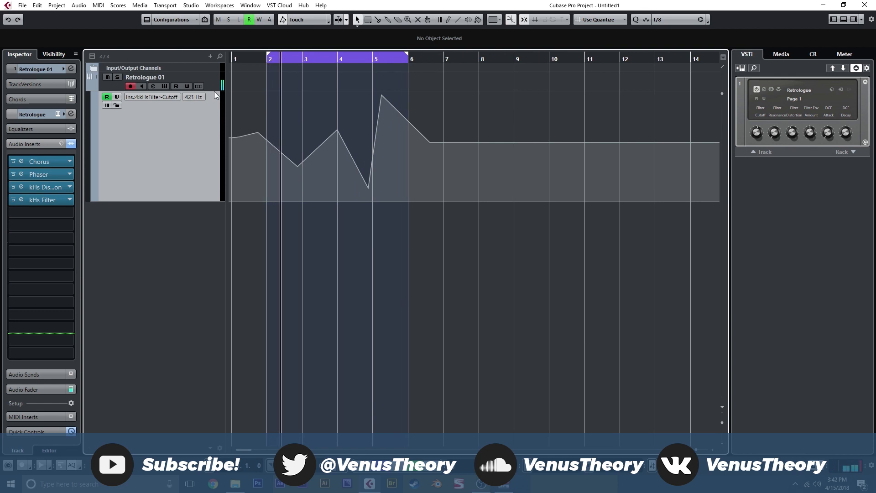
Check the controller assignment options for oscillator 1's multi detune in the Retrologue instrument, and close it
click(71, 213)
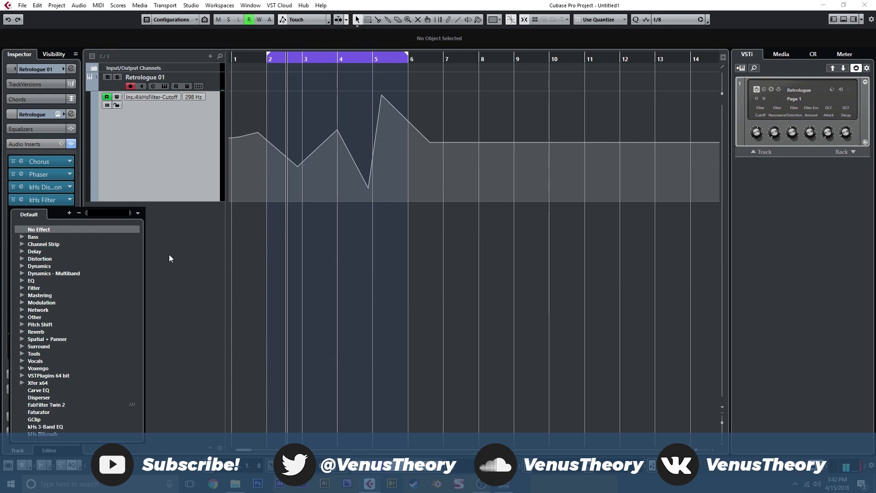
click(173, 287)
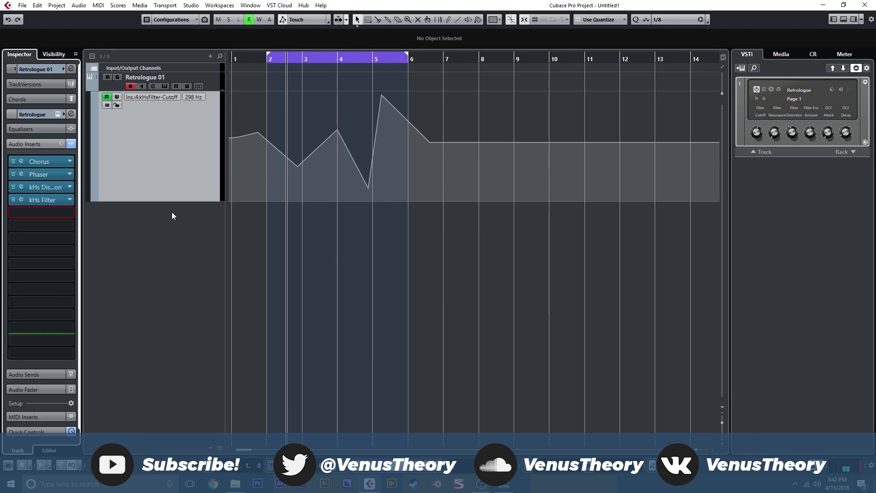
click(164, 86)
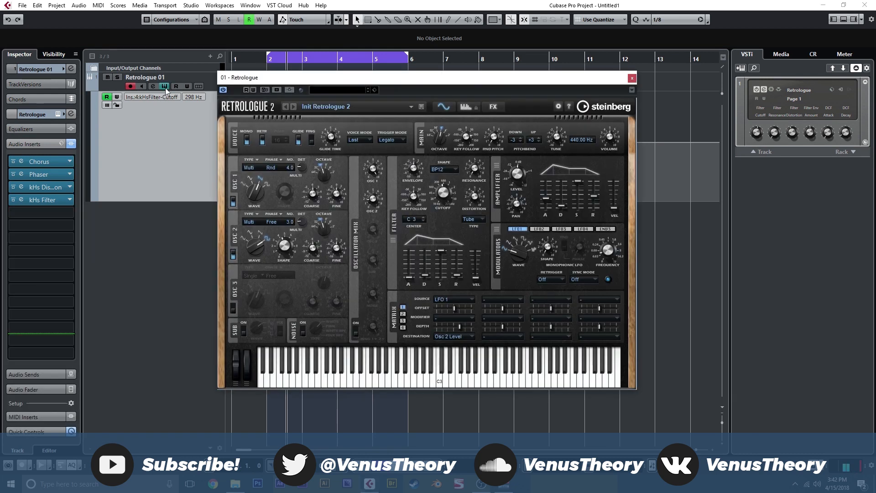
right_click(302, 164)
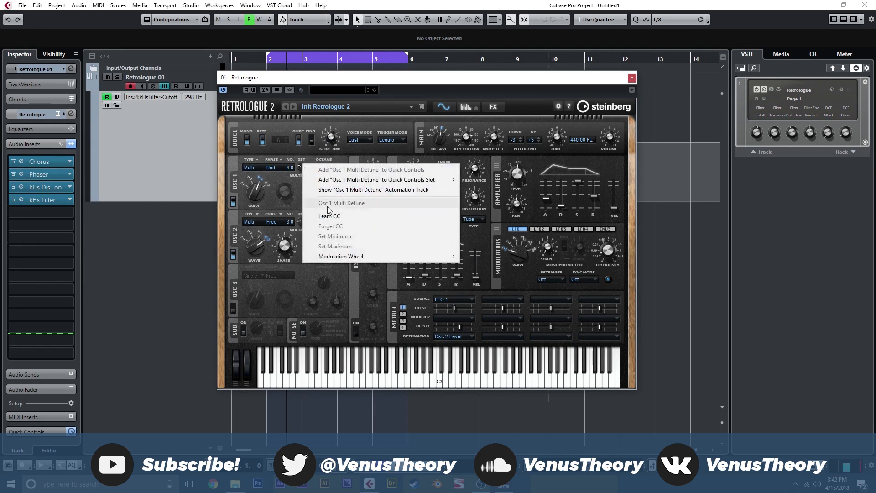
click(302, 170)
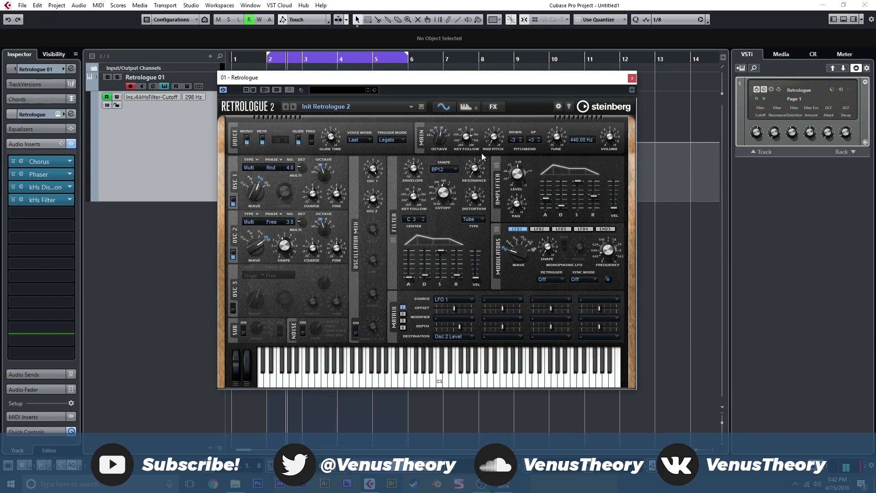
click(632, 78)
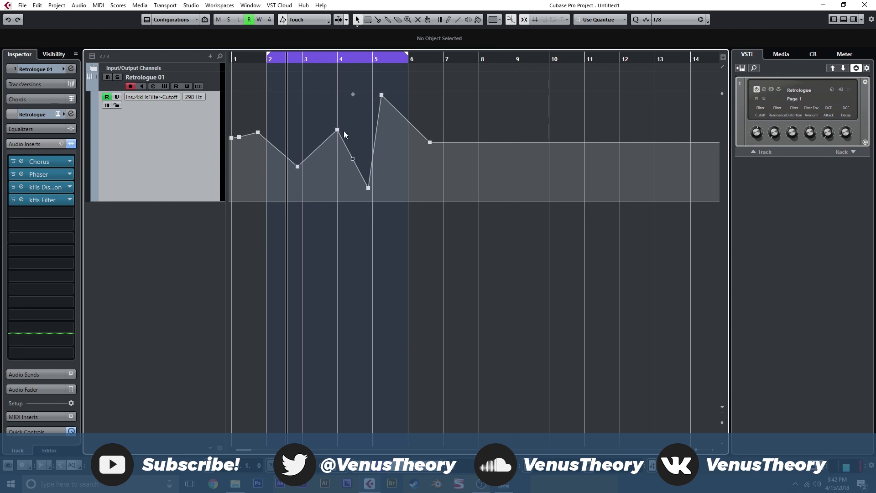
Move the highest cutoff automation point to 5.2.3 with a value of 92.74
drag(383, 100, 385, 101)
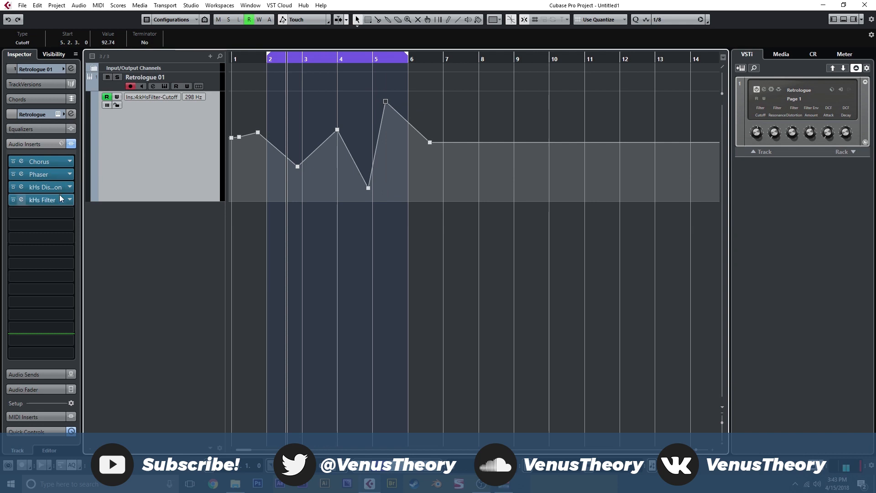
Add a second kHs Filter in the next free audio insert slot and set it to the notch type
click(65, 213)
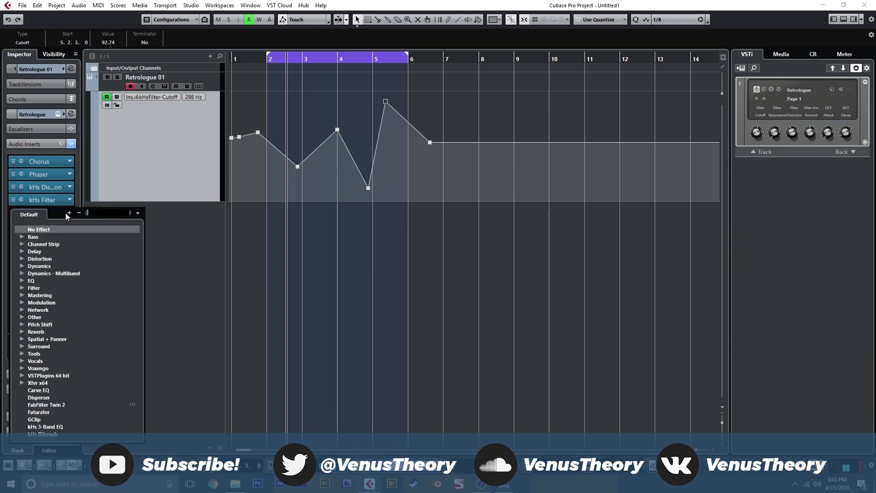
scroll(55, 302, down, 4)
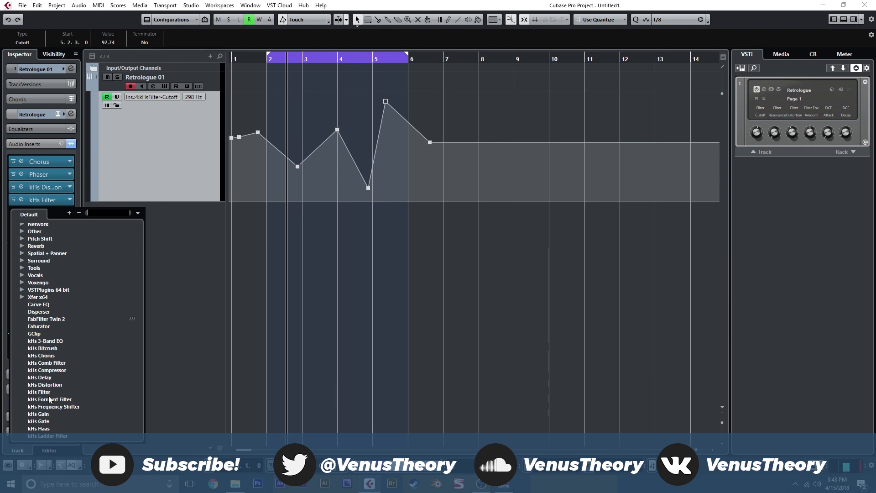
click(40, 393)
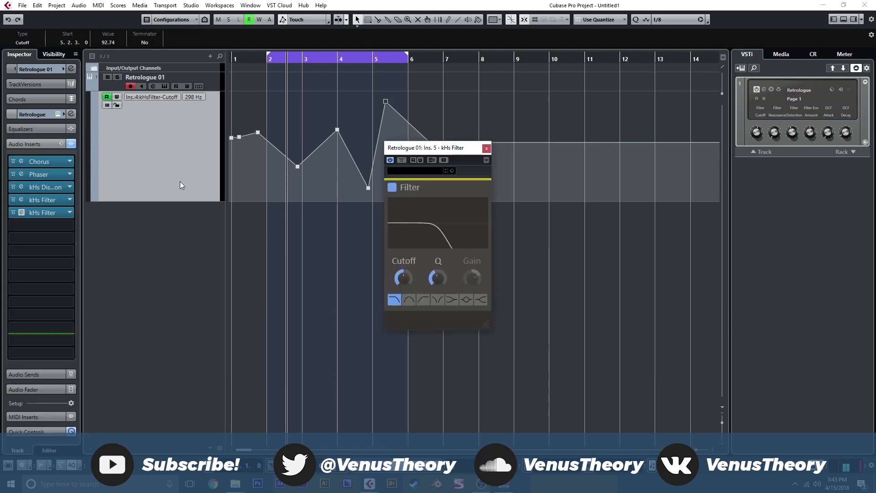
click(437, 300)
Write cutoff automation for the second kHs Filter with rising and falling points ending at 5.4.3 with value 2.96, and disable automation writing
click(420, 160)
key(space)
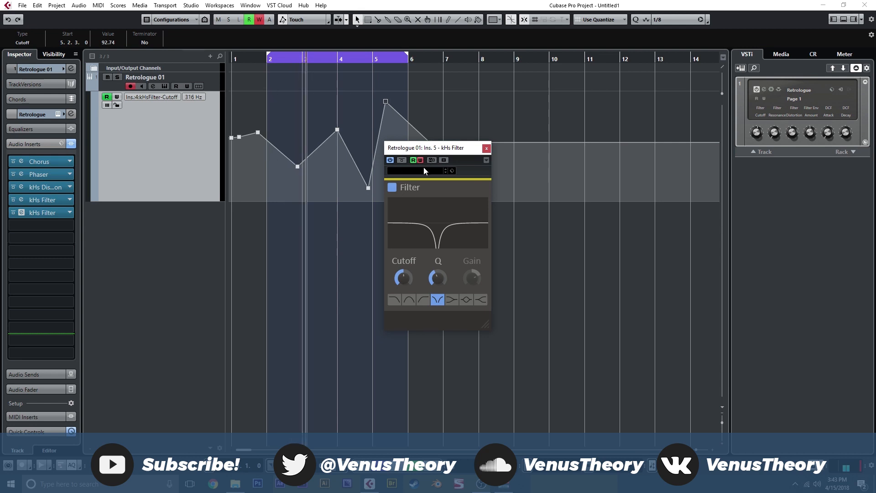
click(405, 277)
click(487, 148)
drag(320, 241, 404, 264)
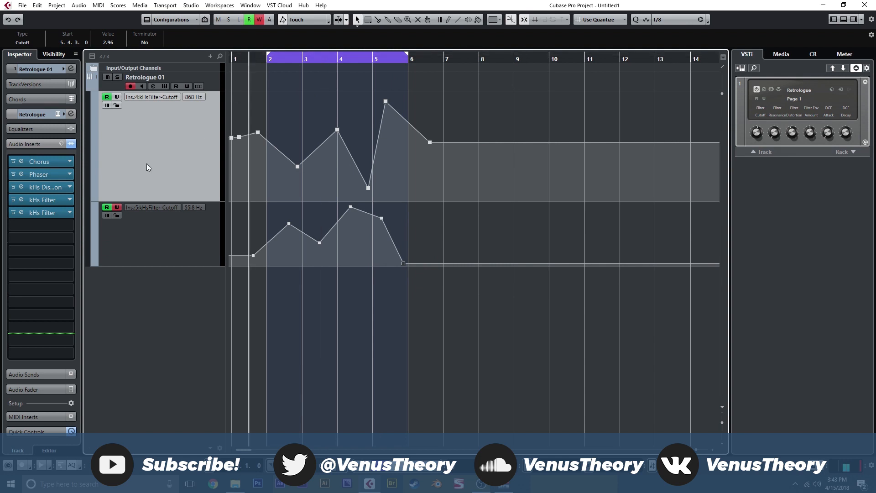
click(117, 208)
Add kHs Reverb in the sixth audio insert slot and lower its Size slightly
click(53, 229)
scroll(62, 336, down, 6)
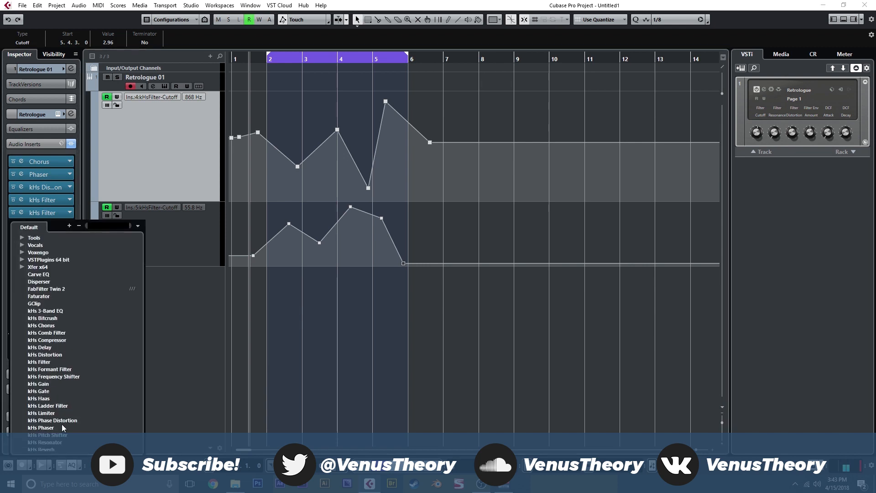
click(57, 449)
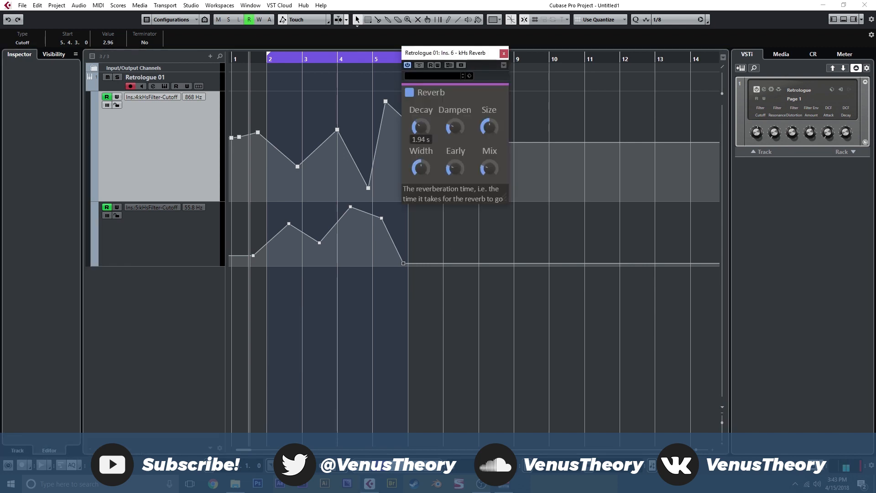
drag(491, 129, 491, 133)
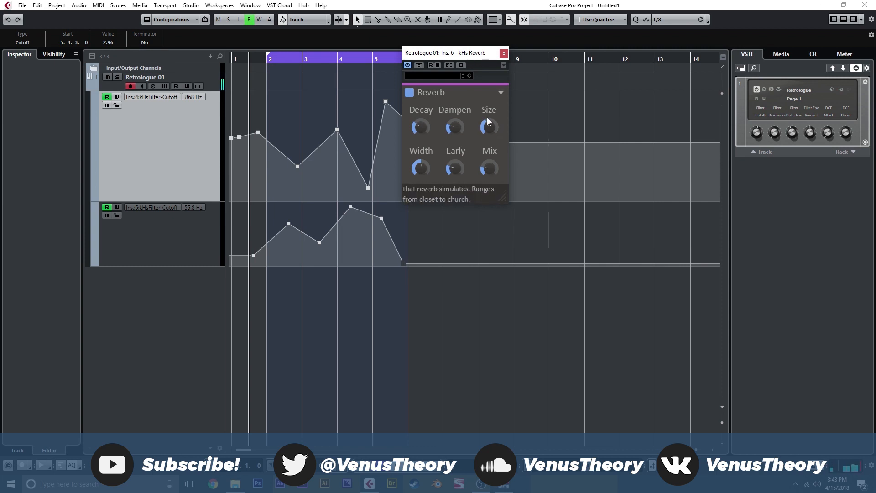
click(503, 54)
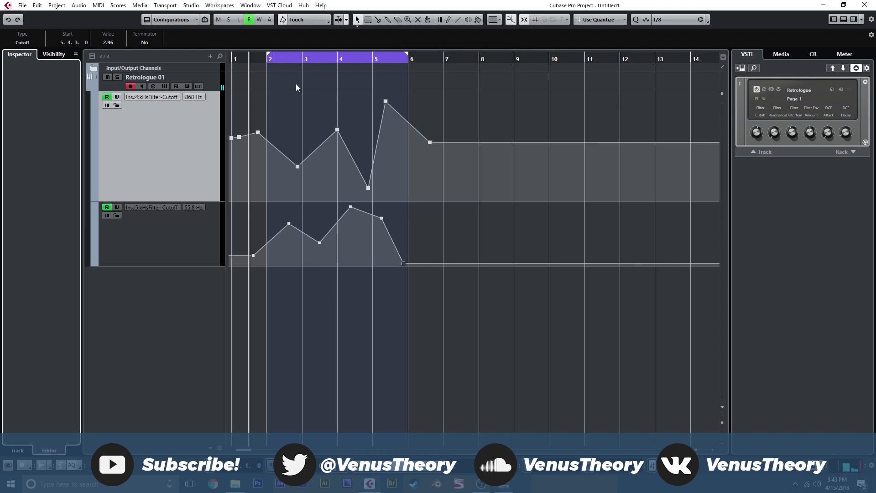
Play from bar 1 with Retrologue 01 selected, and move the second filter's last cutoff point to 6.3.3 with value 0.00
drag(247, 59, 231, 60)
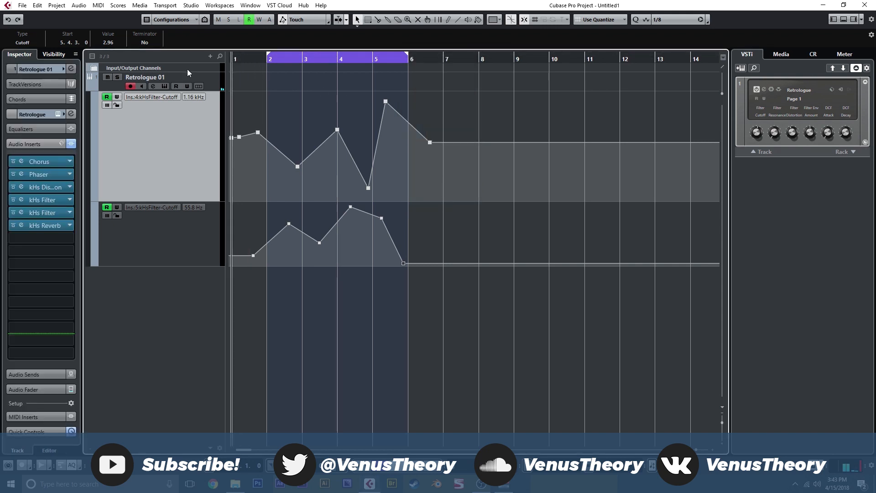
click(218, 85)
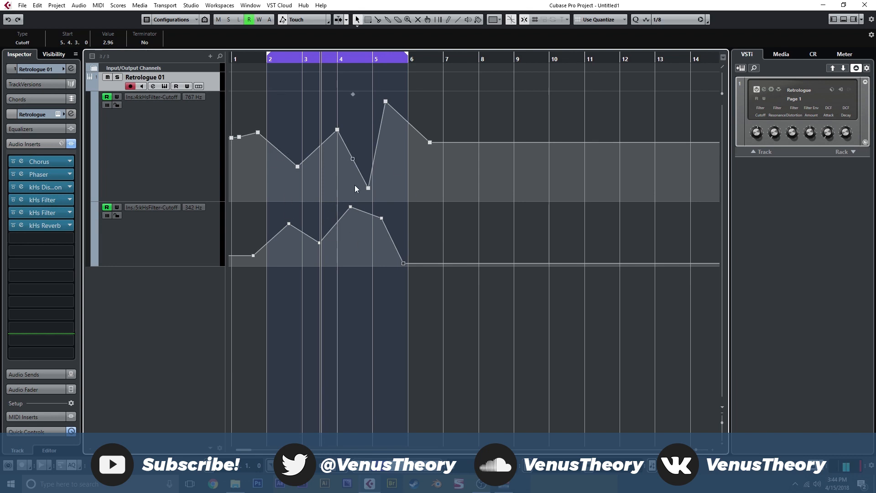
drag(406, 267, 433, 270)
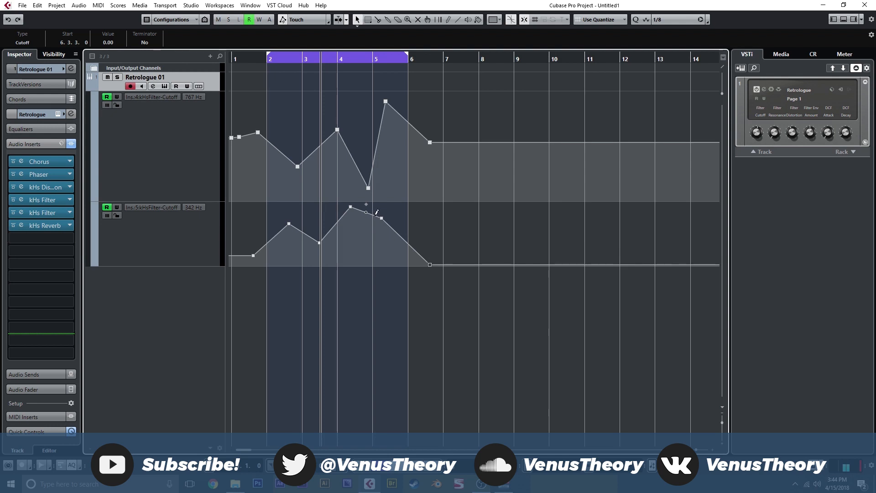
Review the Retrologue instrument, the two cutoff automation lanes and the Chorus insert's settings, and close the plug-in windows
click(163, 86)
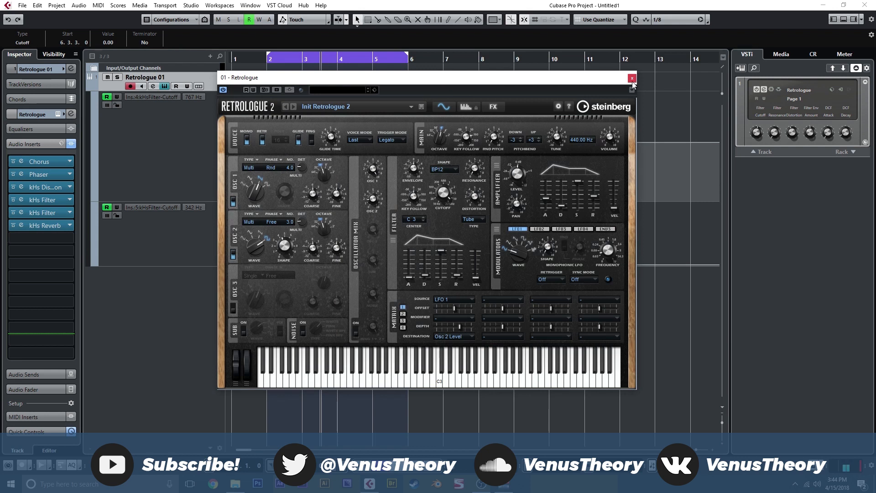
click(632, 78)
click(207, 139)
click(146, 246)
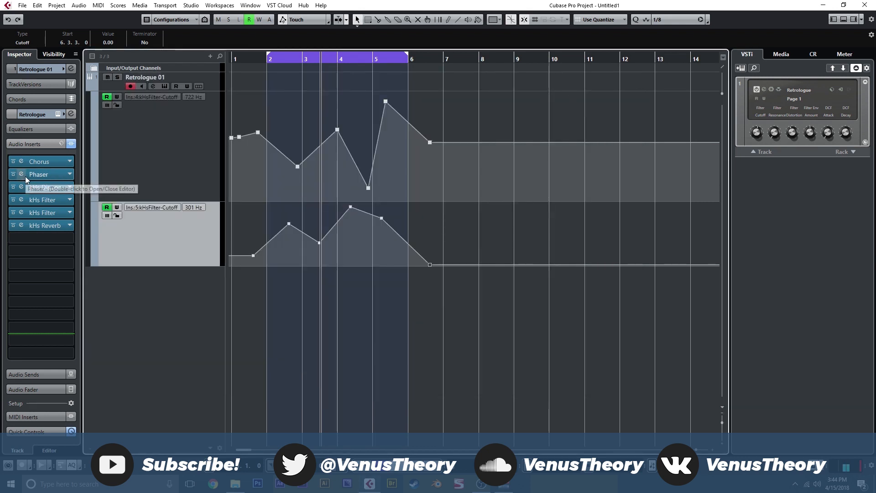
double_click(63, 164)
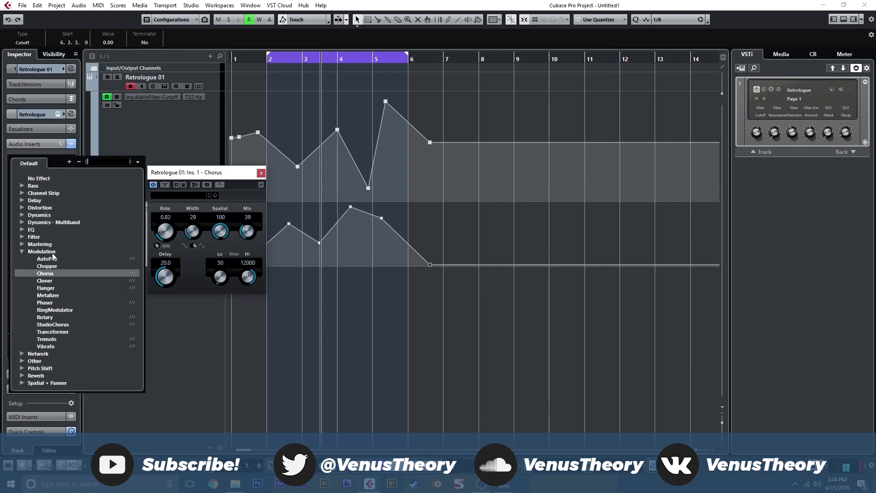
click(260, 174)
click(261, 173)
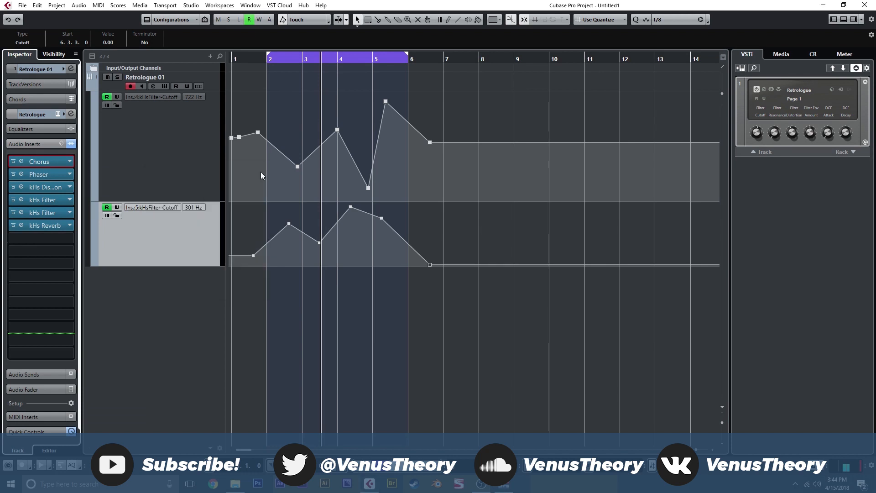
Add kHs Ring Mod to the audio inserts and move it ahead of kHs Reverb
click(69, 237)
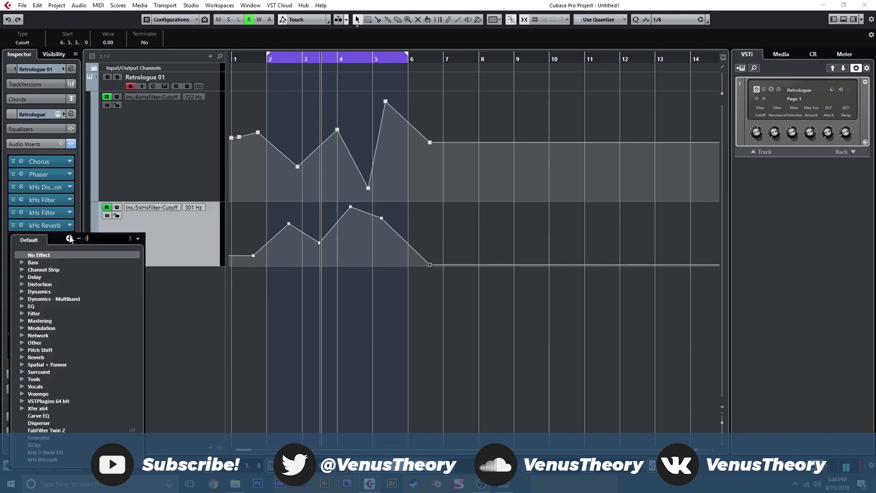
scroll(63, 405, down, 6)
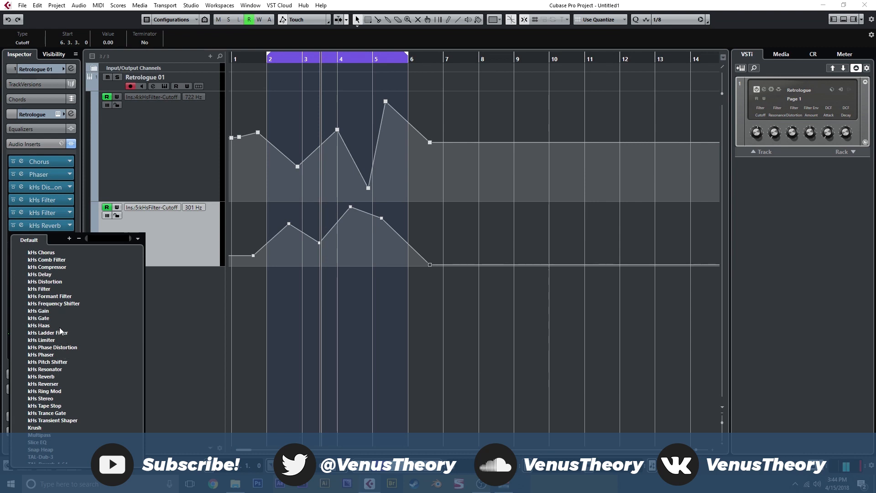
click(62, 391)
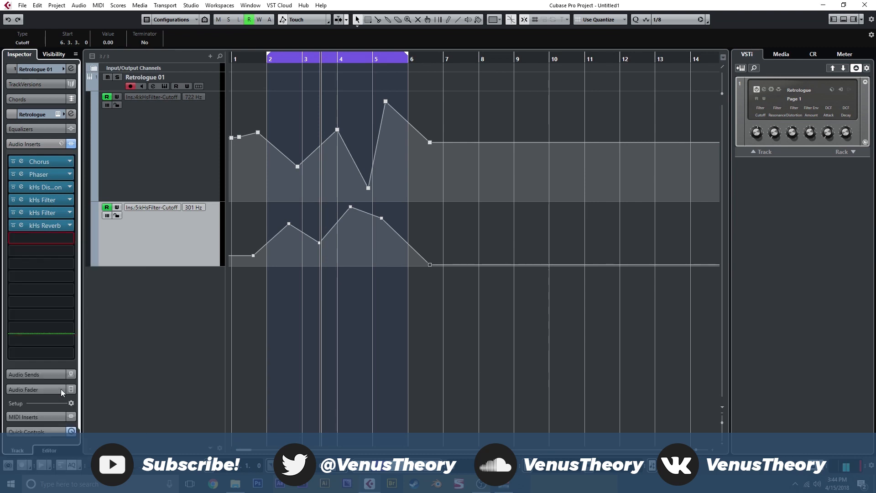
drag(63, 236, 62, 228)
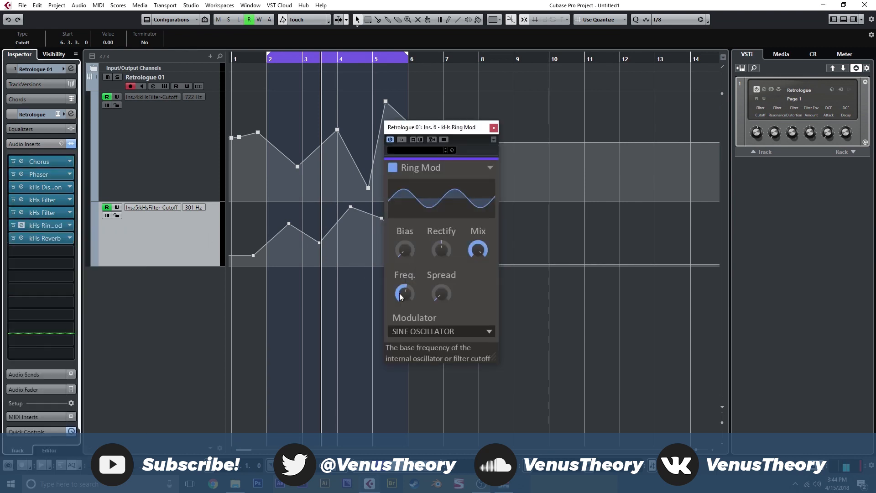
Raise the kHs Ring Mod Bias to maximum and try different Freq. settings, ending at the minimum
drag(407, 254, 404, 235)
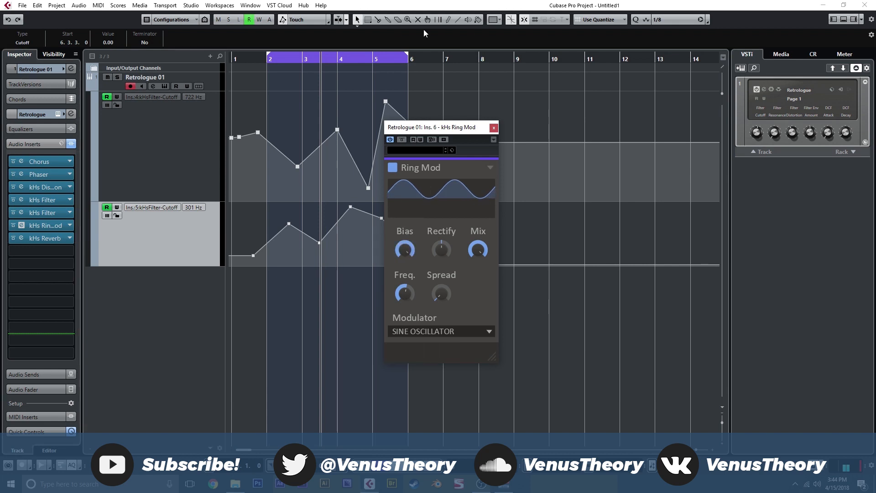
drag(409, 291, 409, 329)
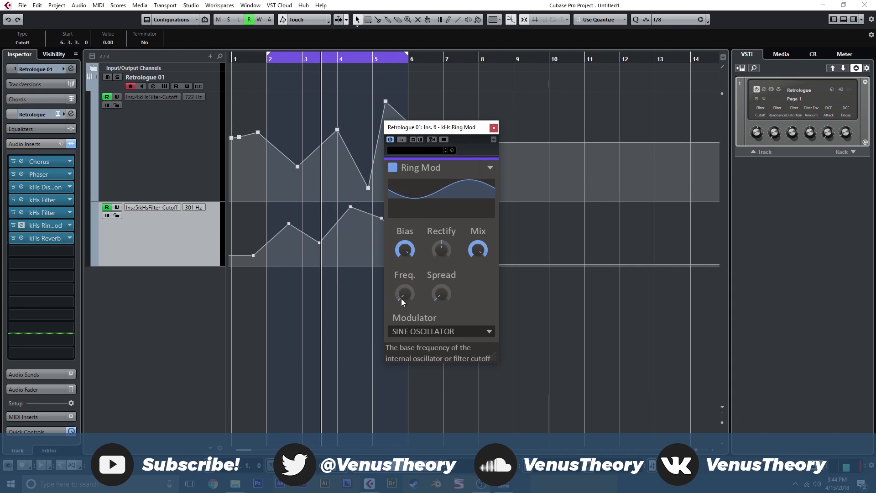
drag(404, 297, 404, 281)
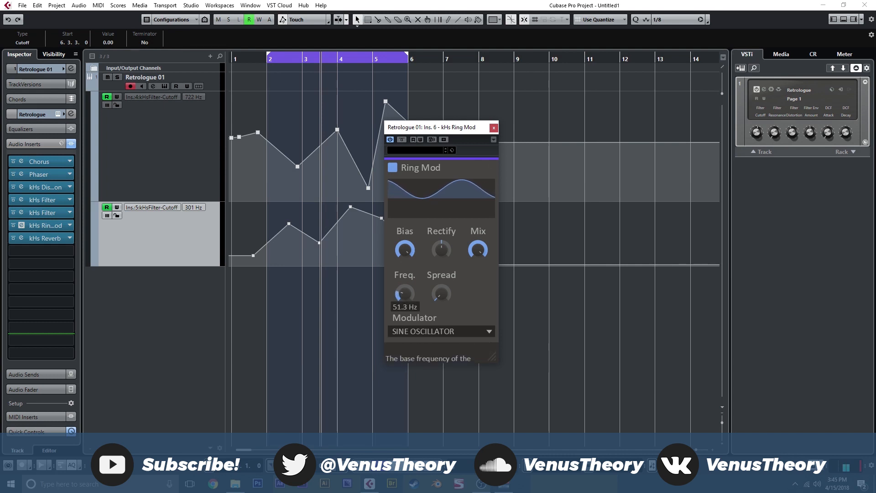
drag(404, 281, 405, 297)
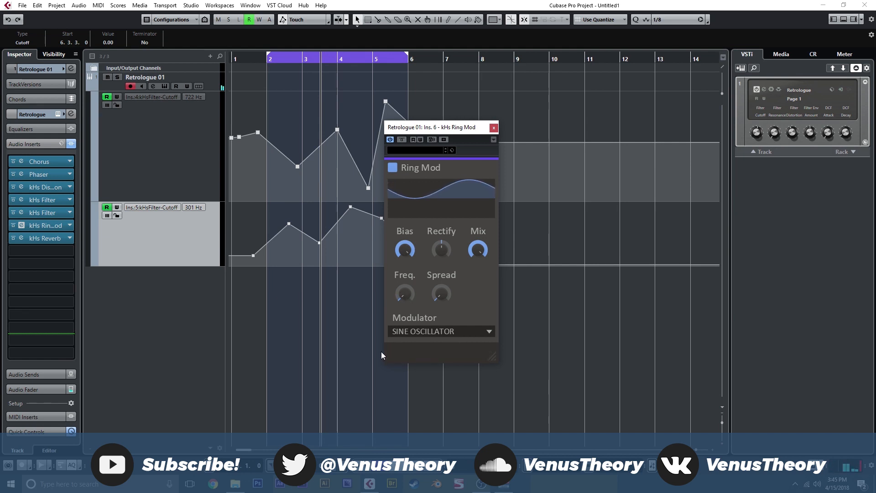
drag(395, 299, 395, 312)
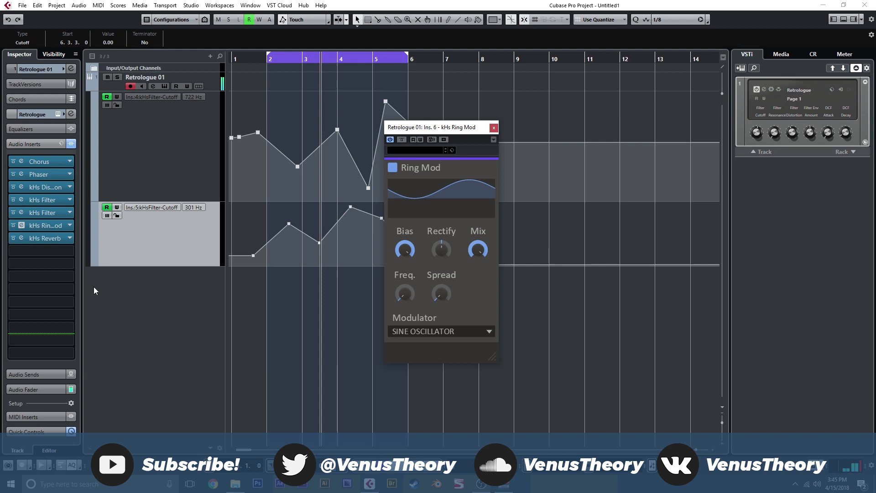
Replace the kHs Ring Mod insert with the Chopper modulation effect
click(67, 225)
scroll(69, 306, up, 4)
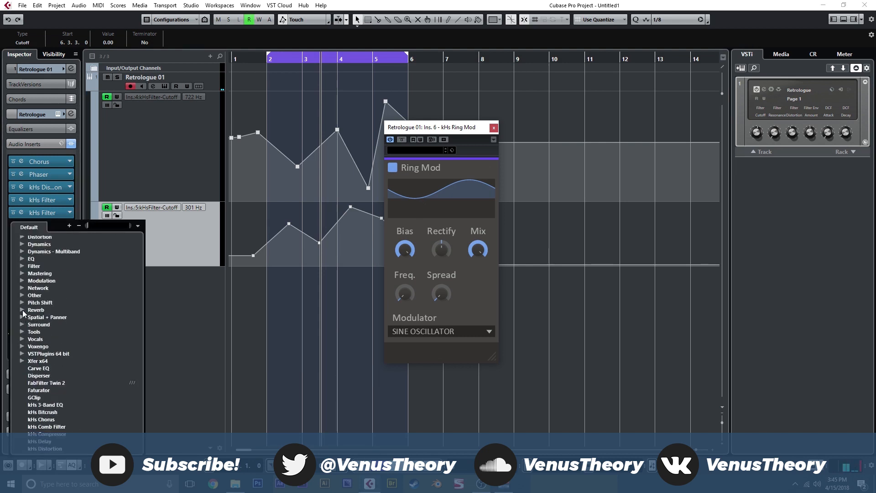
click(21, 283)
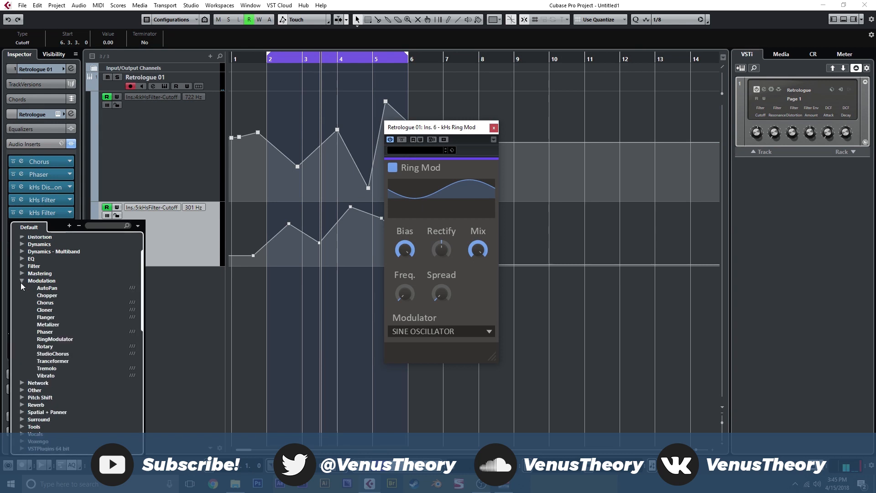
click(56, 295)
click(409, 258)
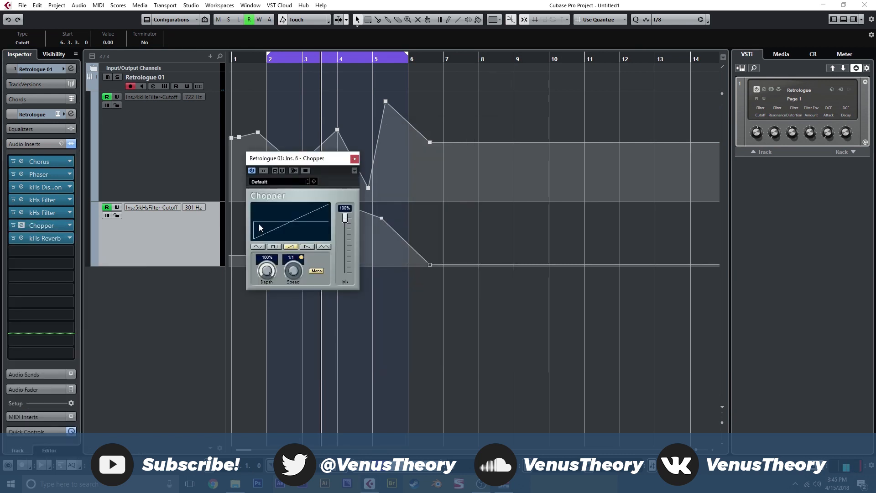
Set the Chopper to a sine waveform, switch off its tempo sync and adjust its Speed
click(258, 247)
click(299, 259)
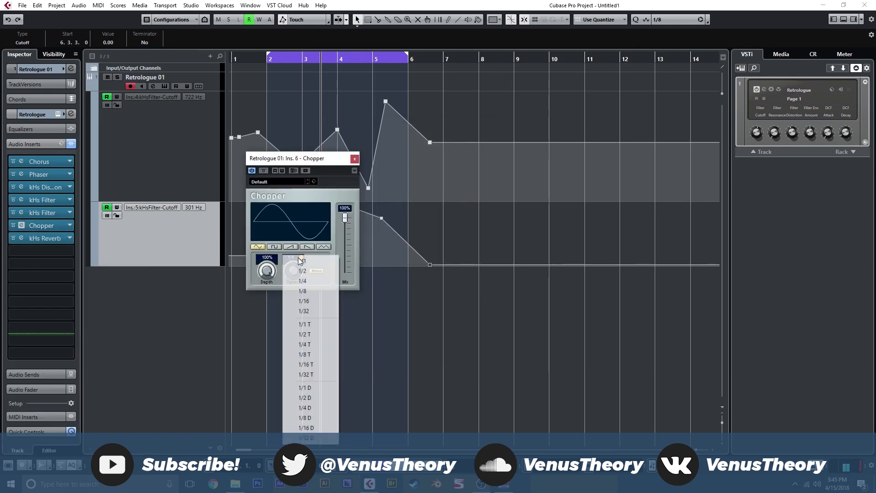
click(303, 261)
click(294, 260)
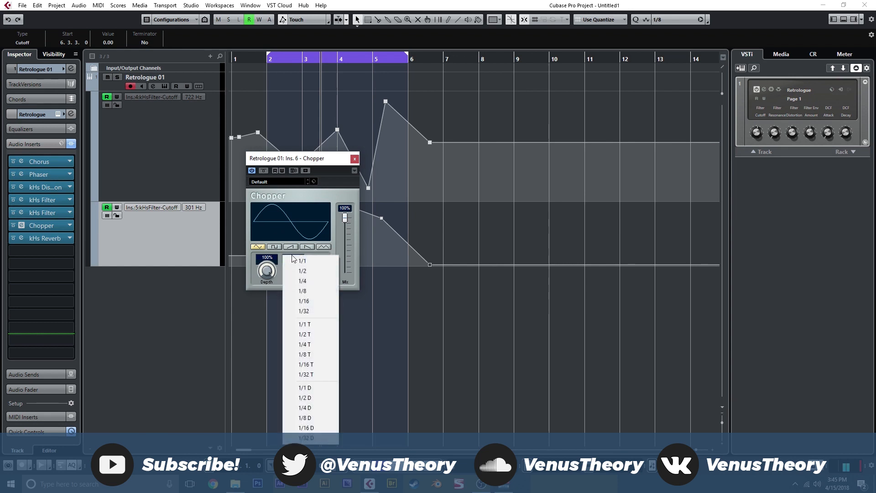
click(302, 260)
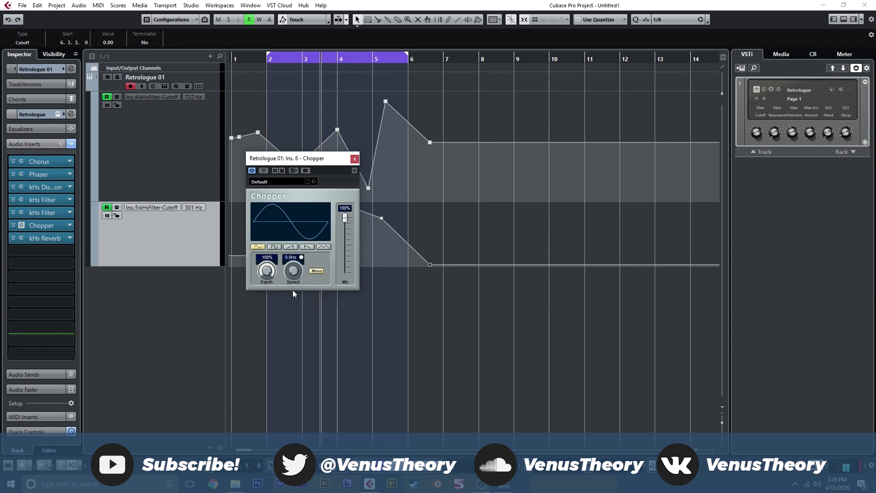
mouse_move(295, 273)
mouse_down()
mouse_move(294, 280)
mouse_move(304, 239)
mouse_move(302, 270)
mouse_up()
click(355, 158)
Review the Retrologue instrument and the Phaser insert's settings, and close both windows
click(210, 79)
click(166, 85)
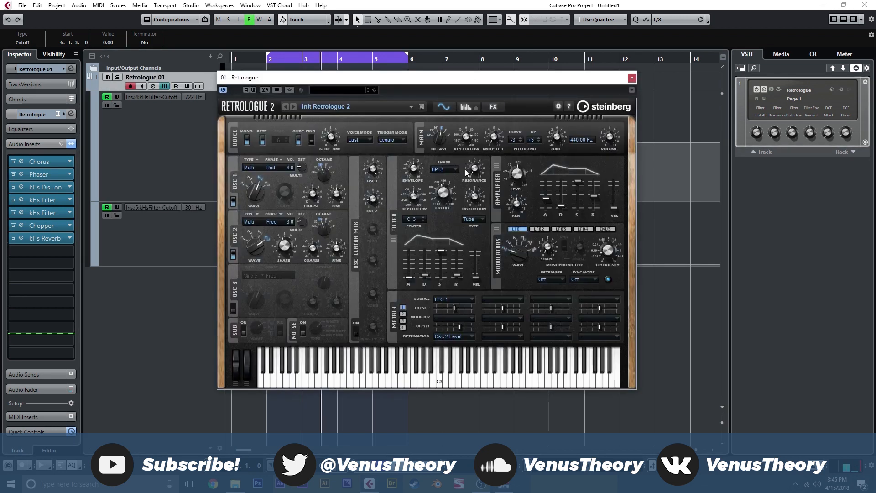
click(632, 77)
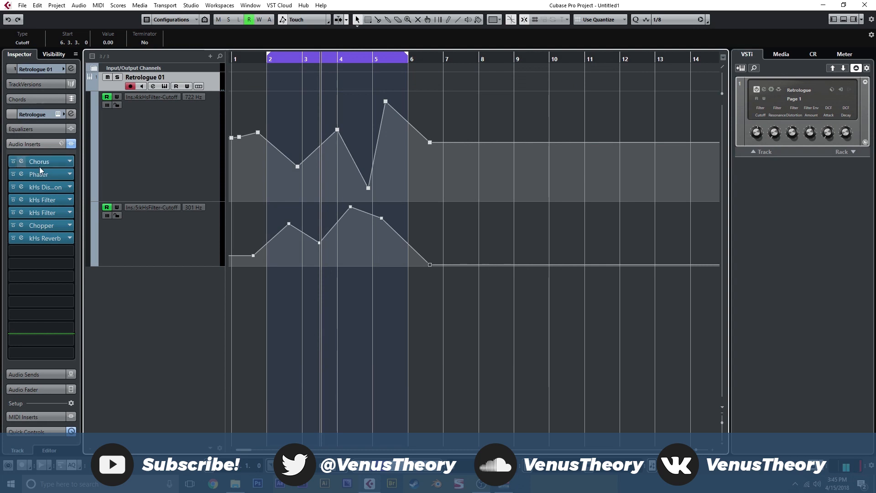
click(21, 174)
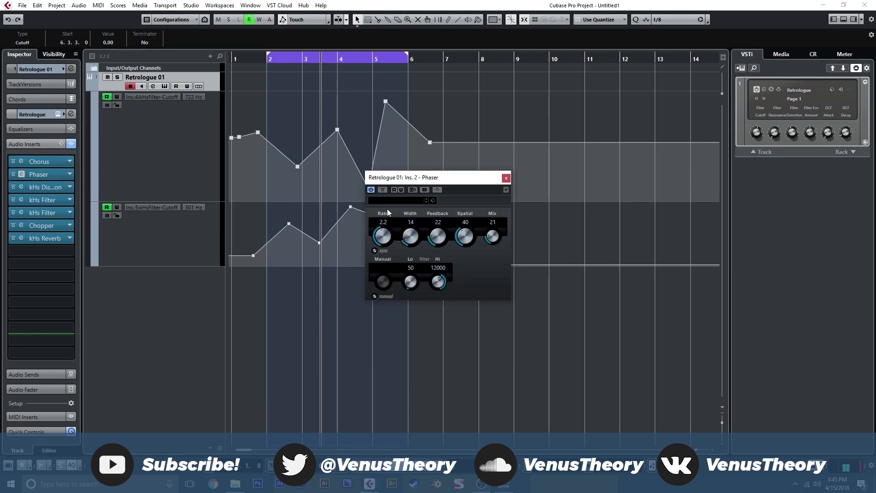
drag(401, 236, 416, 234)
click(506, 177)
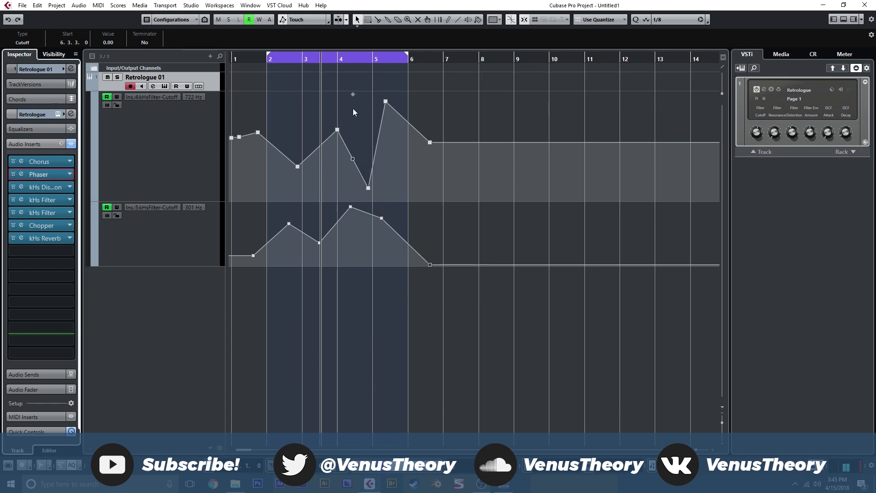